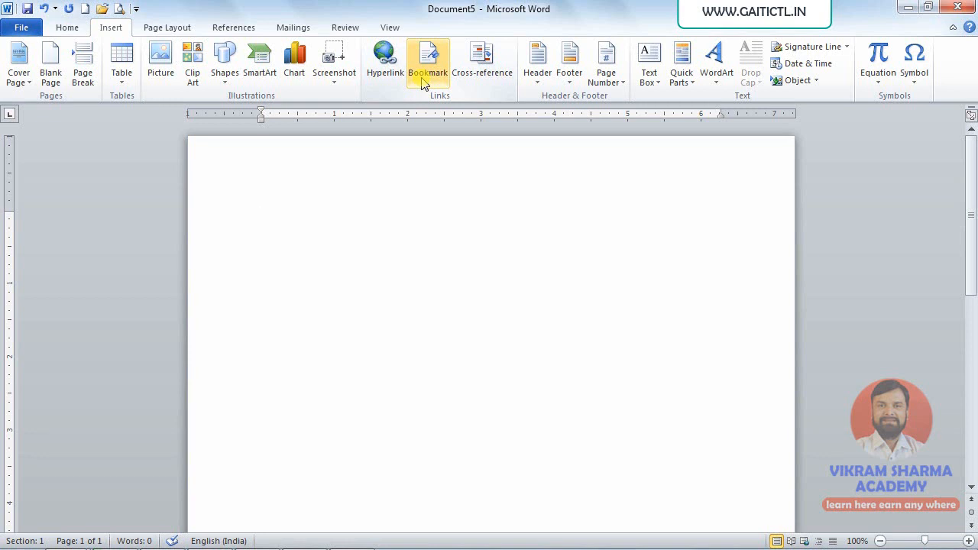
Fill the blank document with sample text using =RAND(100) and return to its beginning.
{"action": "type", "text": "=RA"}
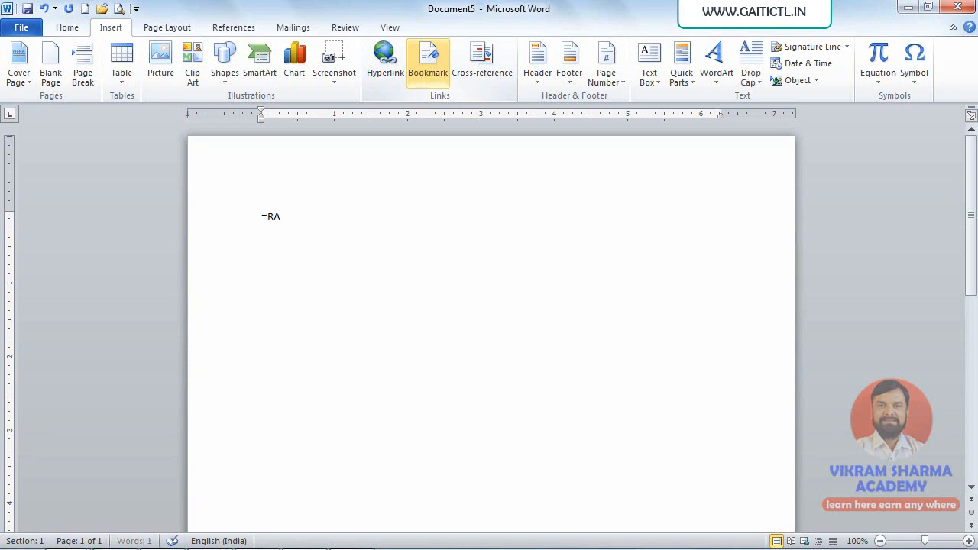
{"action": "type", "text": "ND(100)"}
{"action": "key", "text": "Return"}
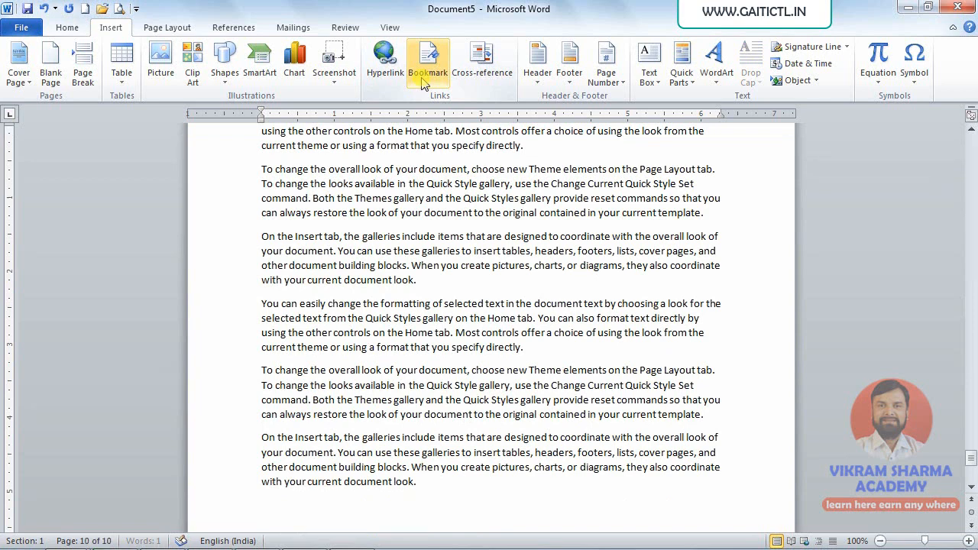
{"action": "key", "text": "ctrl+Home"}
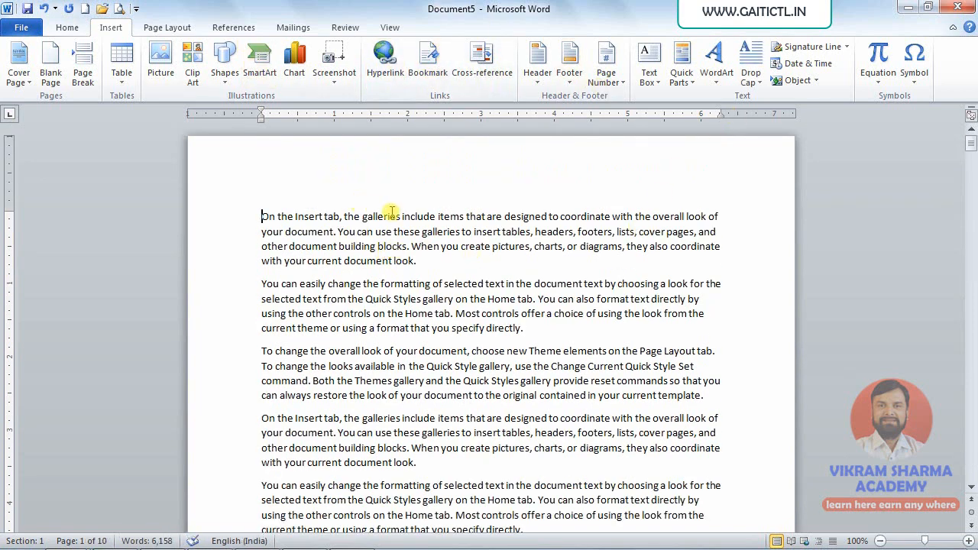
Color four consecutive paragraphs on page 2 red, starting with one that begins "To change the overall look of your document".
{"action": "scroll", "coordinate": [461, 175], "scroll_direction": "down", "scroll_amount": 2}
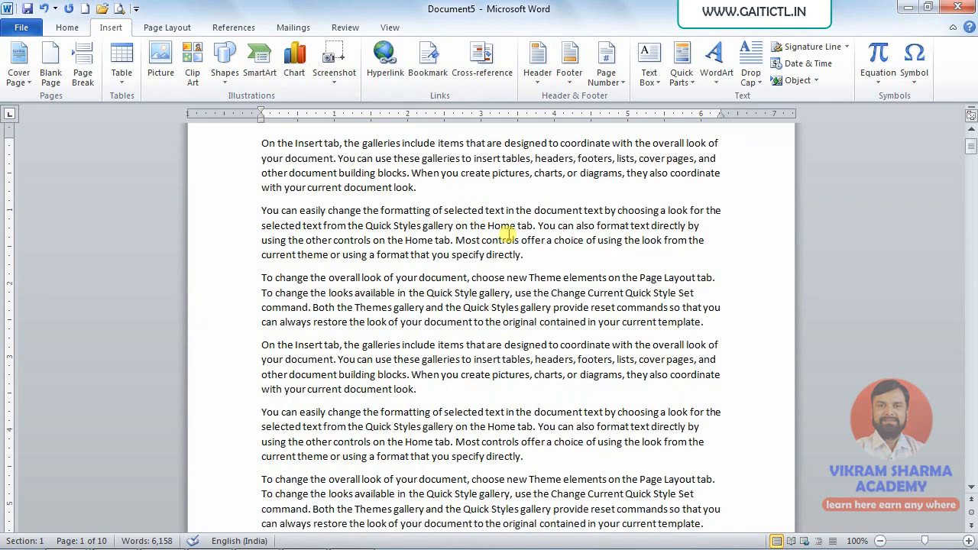
{"action": "scroll", "coordinate": [508, 232], "scroll_direction": "down", "scroll_amount": 15}
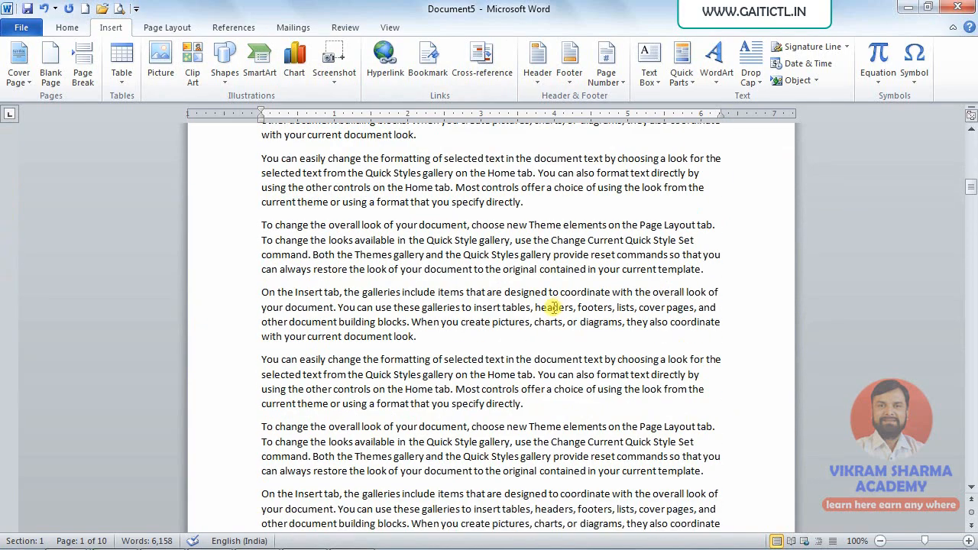
{"action": "left_click_drag", "start_coordinate": [260, 225], "coordinate": [725, 478]}
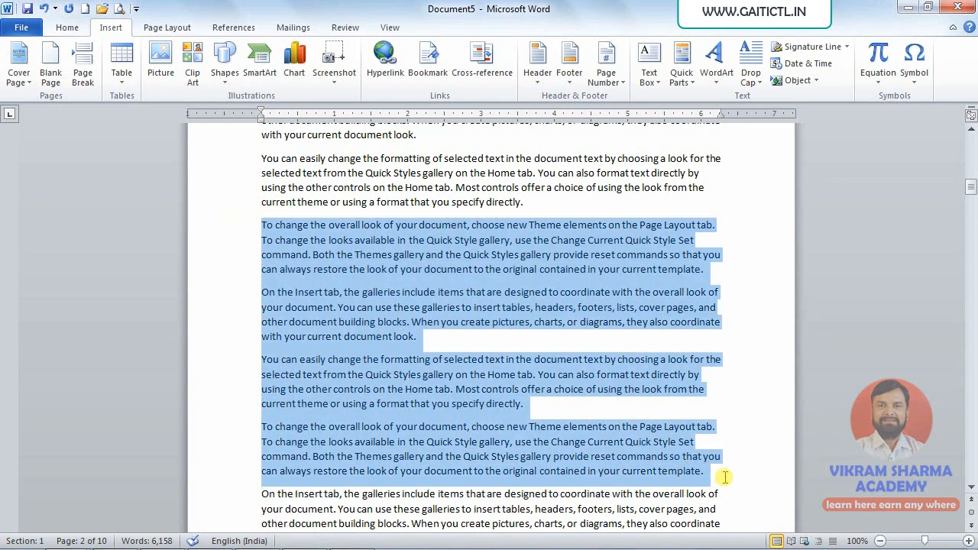
{"action": "left_click", "coordinate": [67, 28]}
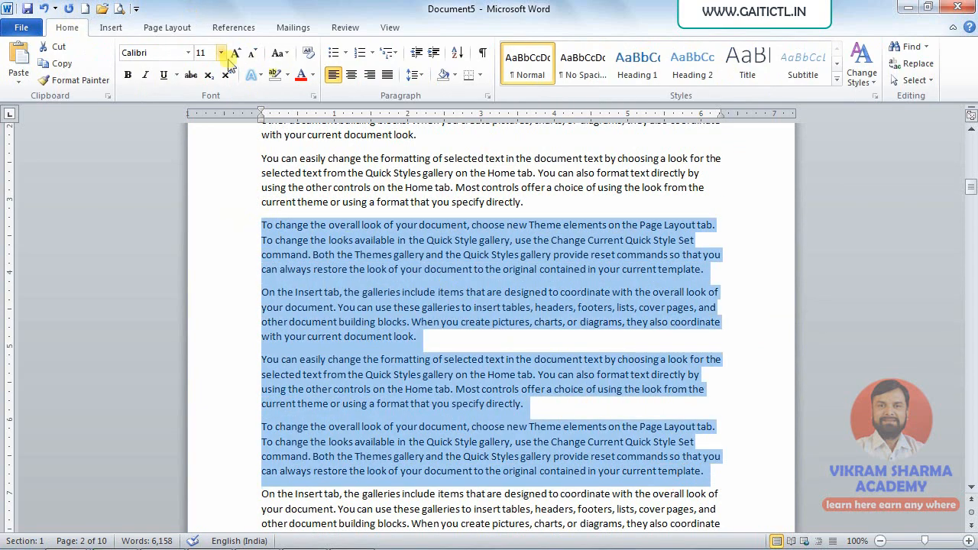
{"action": "left_click", "coordinate": [299, 79]}
{"action": "left_click", "coordinate": [626, 415]}
{"action": "scroll", "coordinate": [640, 406], "scroll_direction": "down", "scroll_amount": 10}
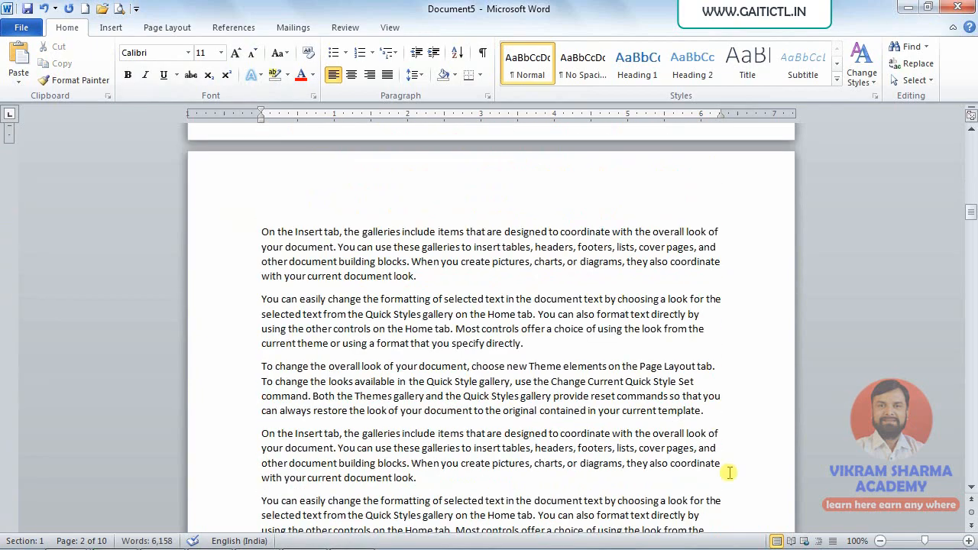
{"action": "scroll", "coordinate": [729, 473], "scroll_direction": "up", "scroll_amount": 10}
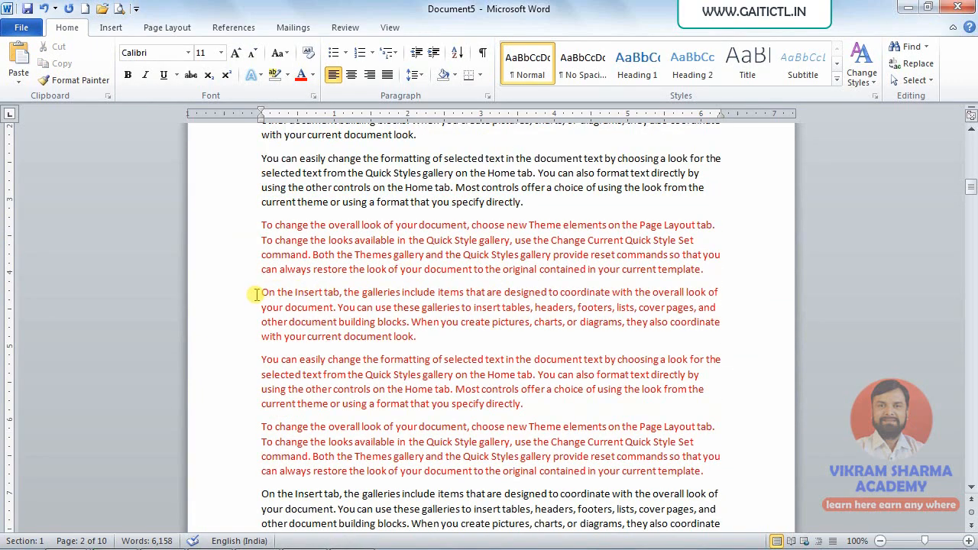
Select the red paragraph beginning "On the Insert tab" and open the Bookmark dialog, moved clear of the selected text.
{"action": "left_click_drag", "start_coordinate": [256, 294], "coordinate": [421, 335]}
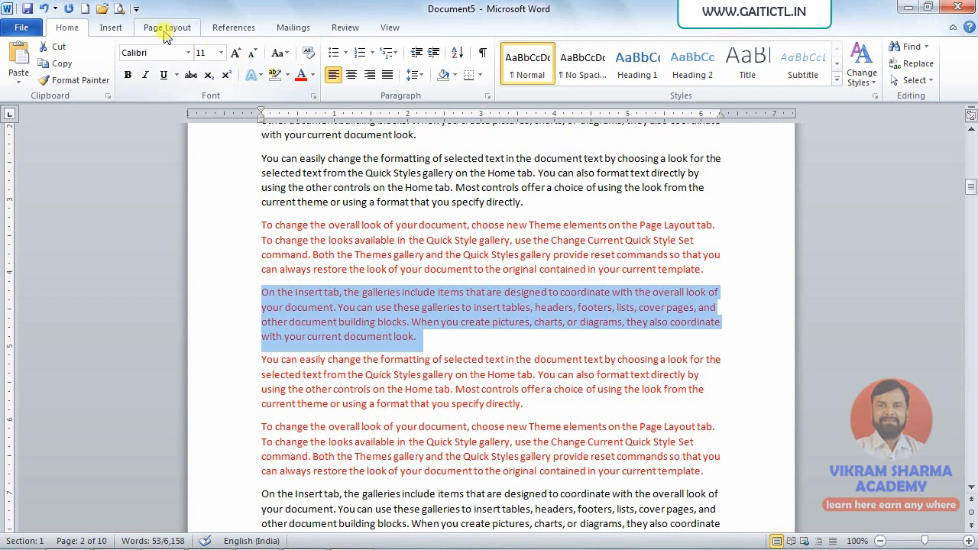
{"action": "left_click", "coordinate": [112, 29]}
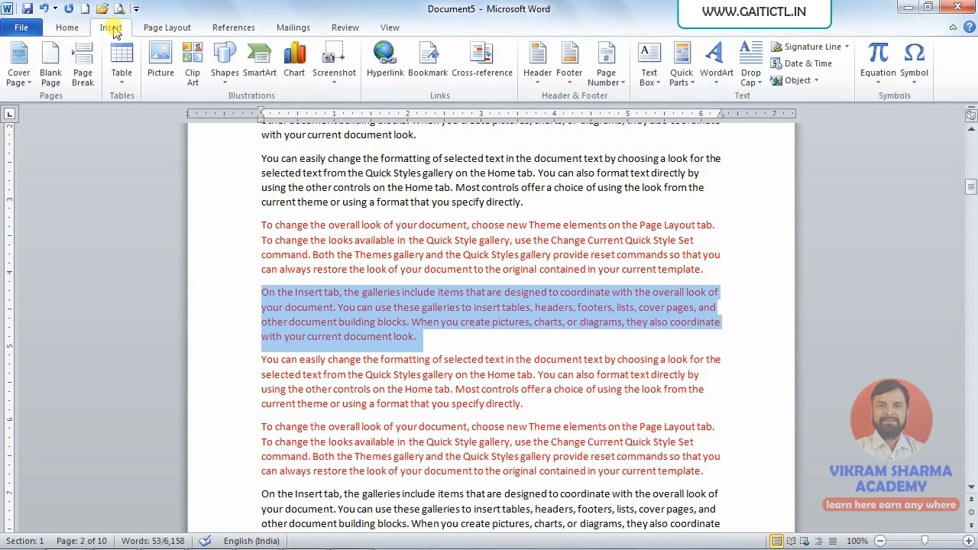
{"action": "left_click", "coordinate": [437, 72]}
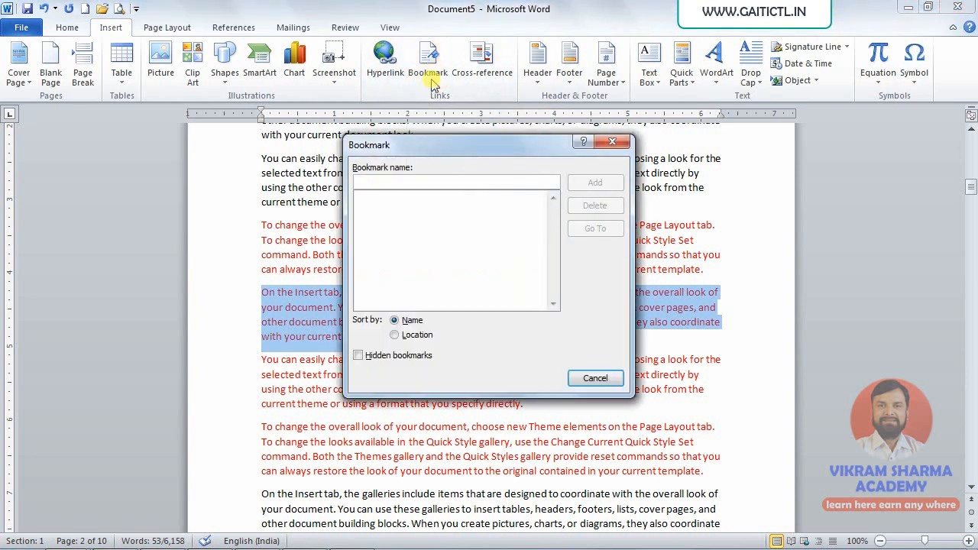
{"action": "left_click_drag", "start_coordinate": [443, 145], "coordinate": [545, 198]}
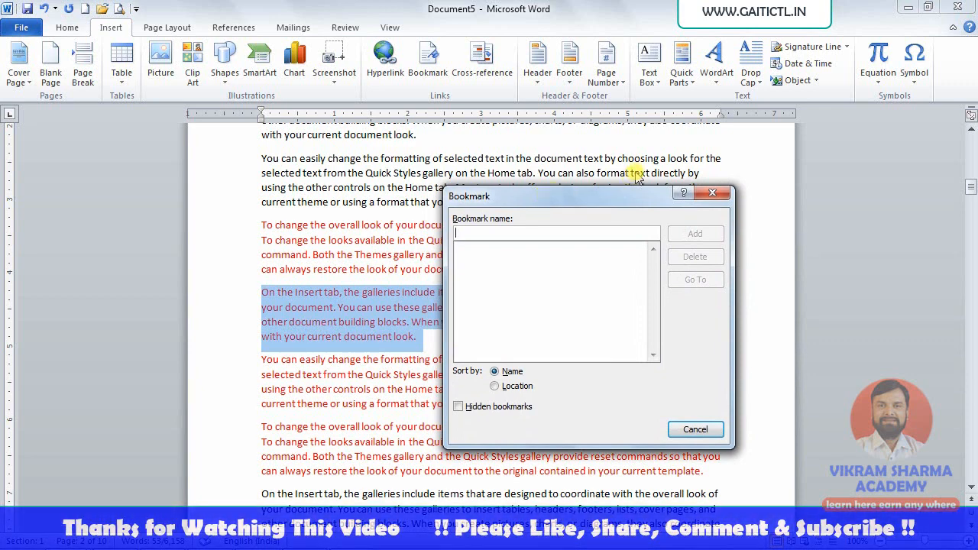
{"action": "type", "text": "TEST"}
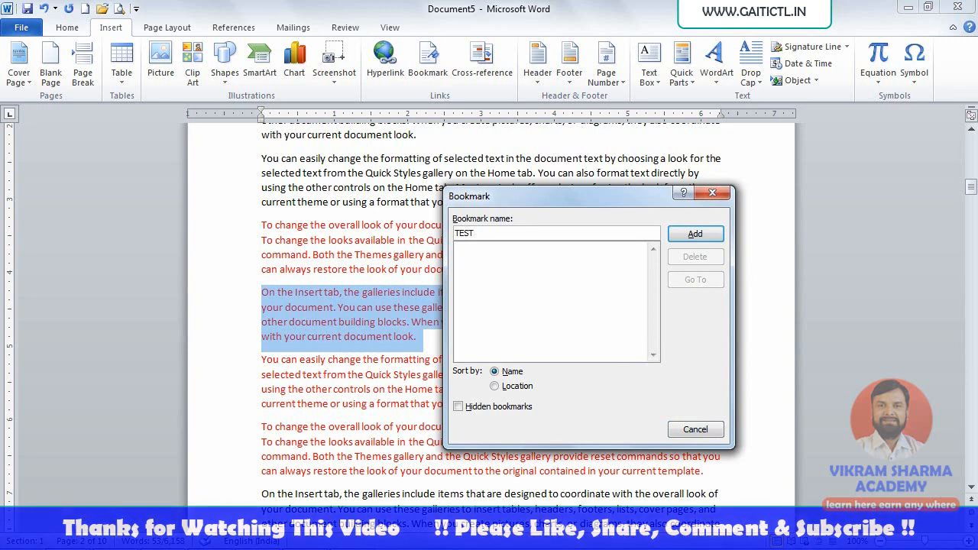
{"action": "key", "text": "BackSpace"}
{"action": "key", "text": "BackSpace"}
{"action": "key", "text": "BackSpace"}
{"action": "key", "text": "BackSpace"}
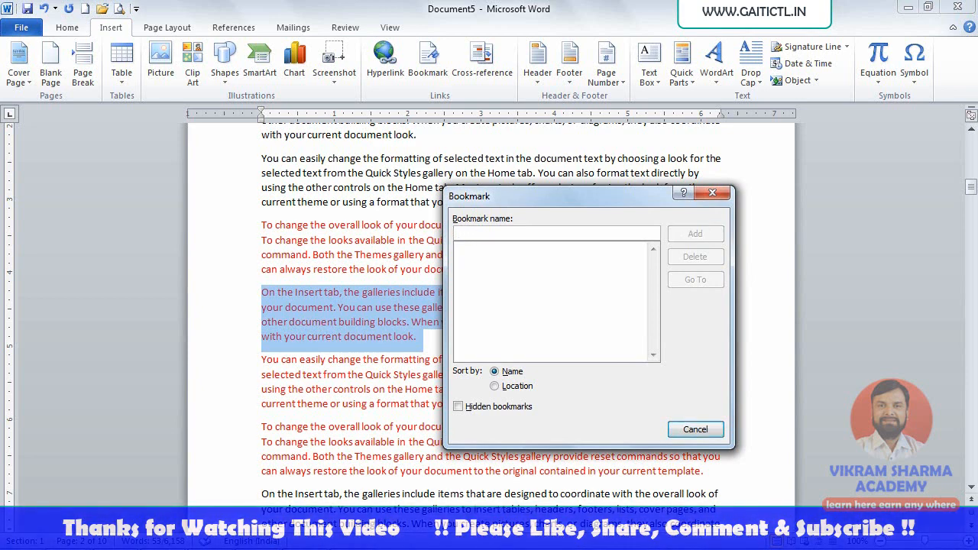
Add a bookmark named INSERT_TAB for the selected red paragraph, with an underscore instead of a space.
{"action": "type", "text": "INSERT "}
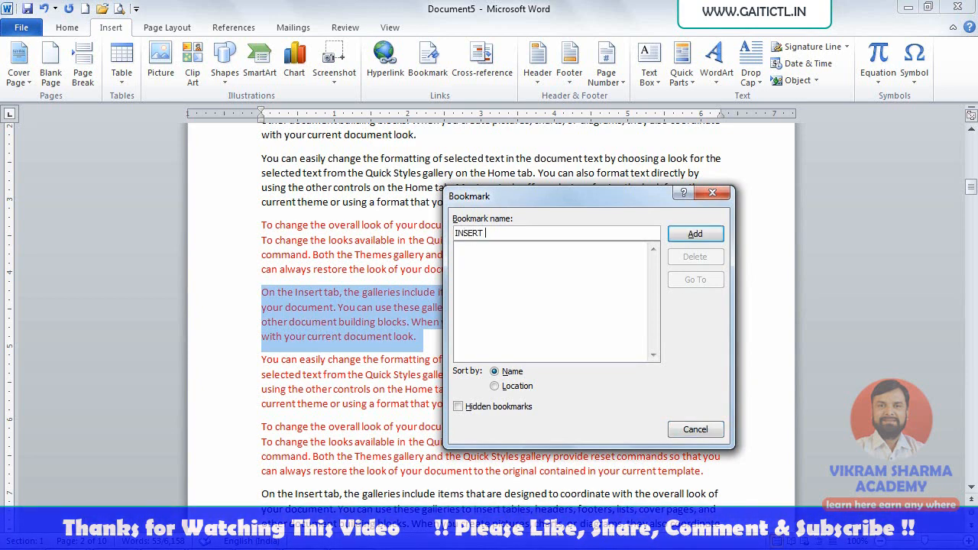
{"action": "type", "text": "TAB"}
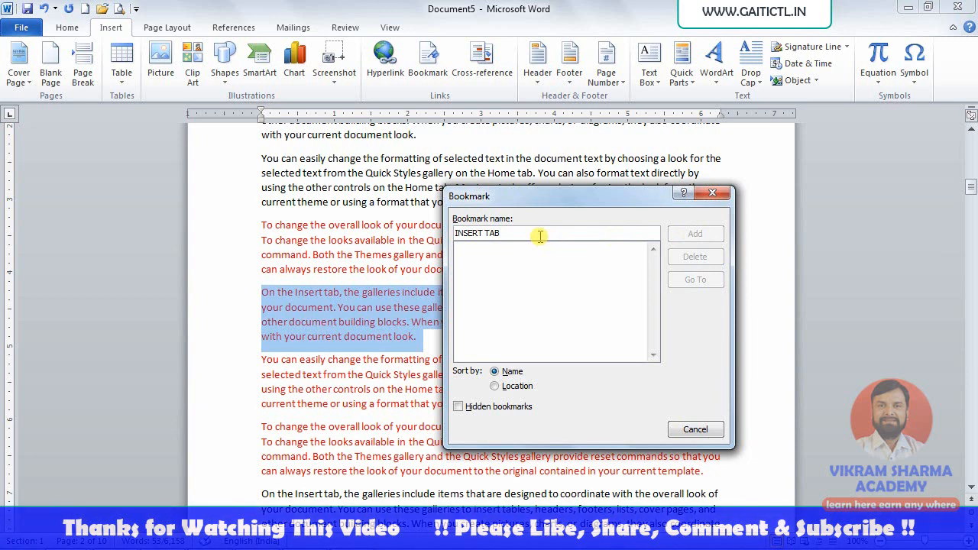
{"action": "key", "text": "BackSpace"}
{"action": "key", "text": "BackSpace"}
{"action": "key", "text": "BackSpace"}
{"action": "key", "text": "BackSpace"}
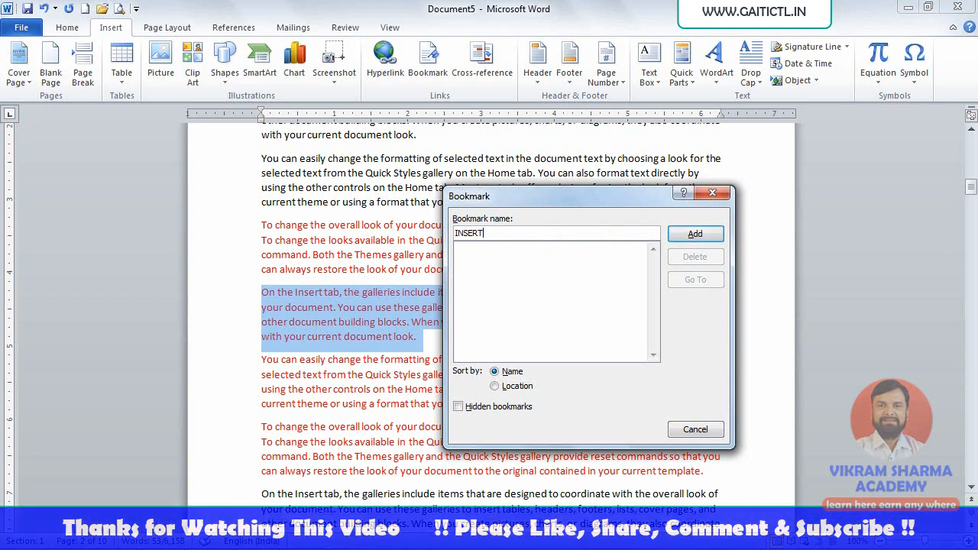
{"action": "type", "text": "_TAB"}
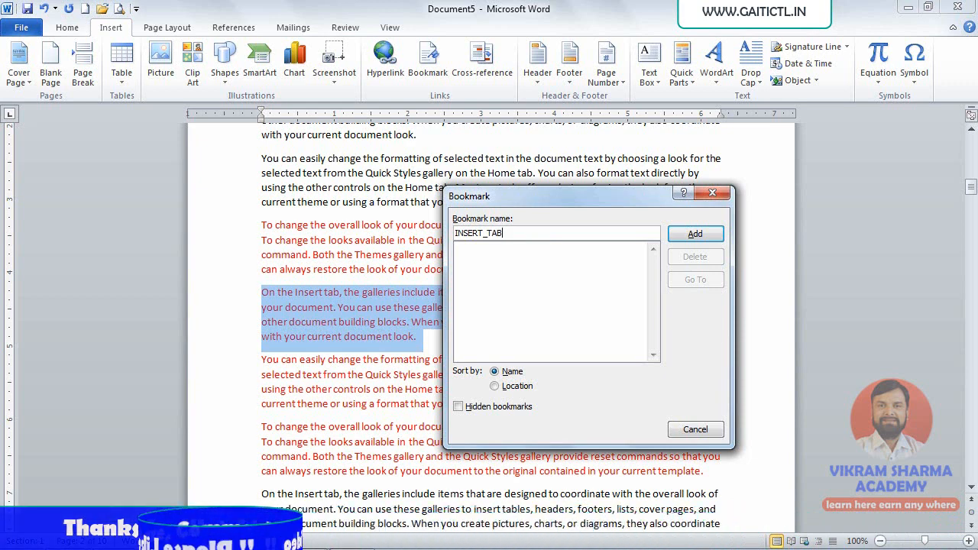
{"action": "left_click", "coordinate": [678, 239]}
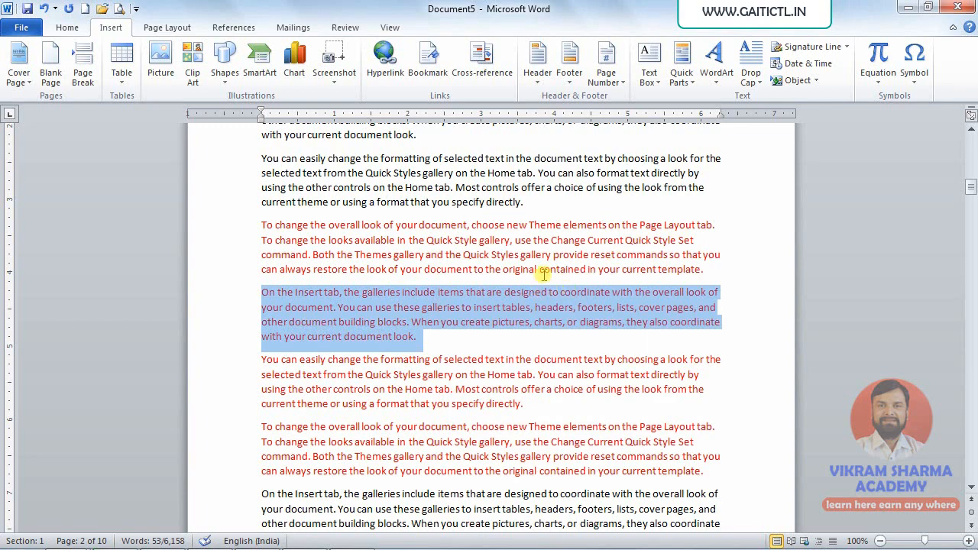
Insert the yellow lily picture on a new line after a "You can easily change the formatting" paragraph on page 4.
{"action": "scroll", "coordinate": [558, 406], "scroll_direction": "down", "scroll_amount": 15}
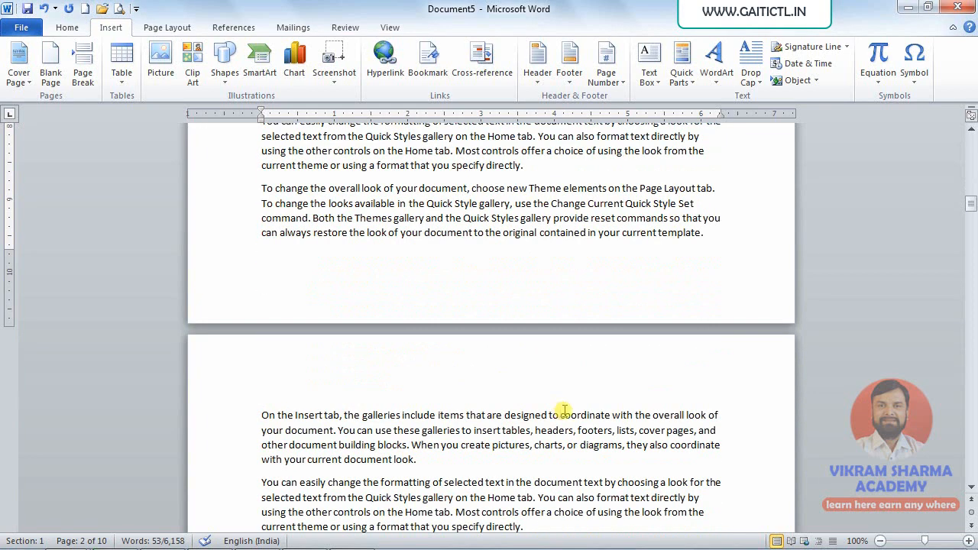
{"action": "scroll", "coordinate": [585, 408], "scroll_direction": "down", "scroll_amount": 15}
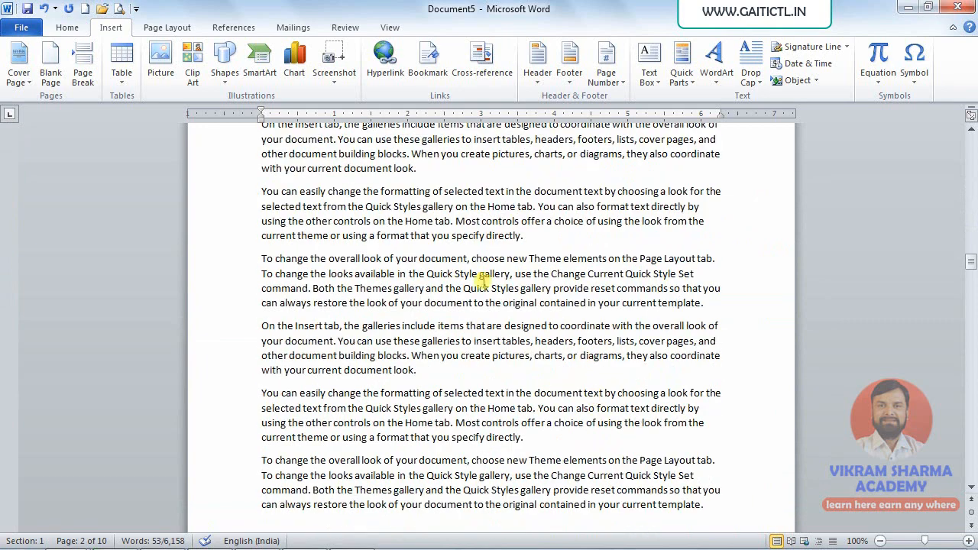
{"action": "left_click", "coordinate": [531, 239]}
{"action": "key", "text": "Return"}
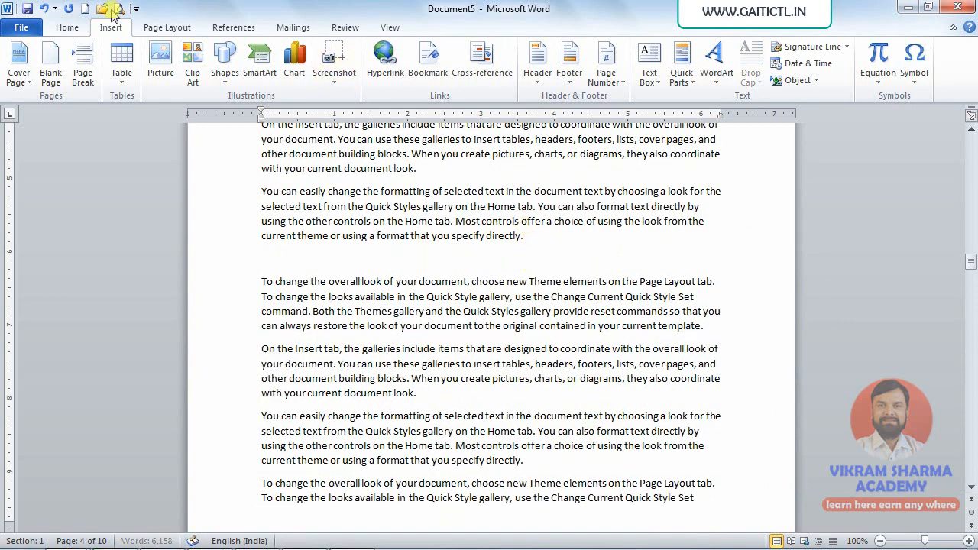
{"action": "left_click", "coordinate": [158, 59]}
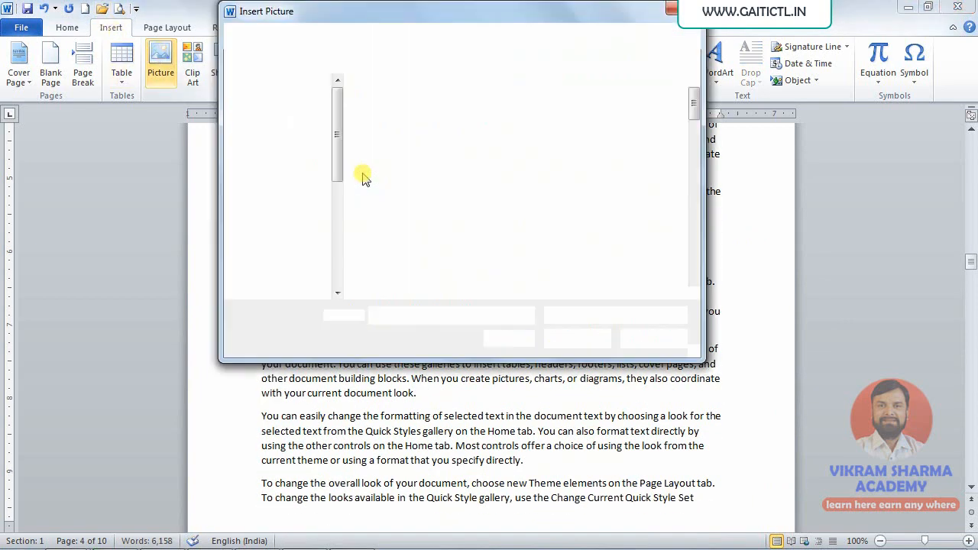
{"action": "double_click", "coordinate": [565, 215]}
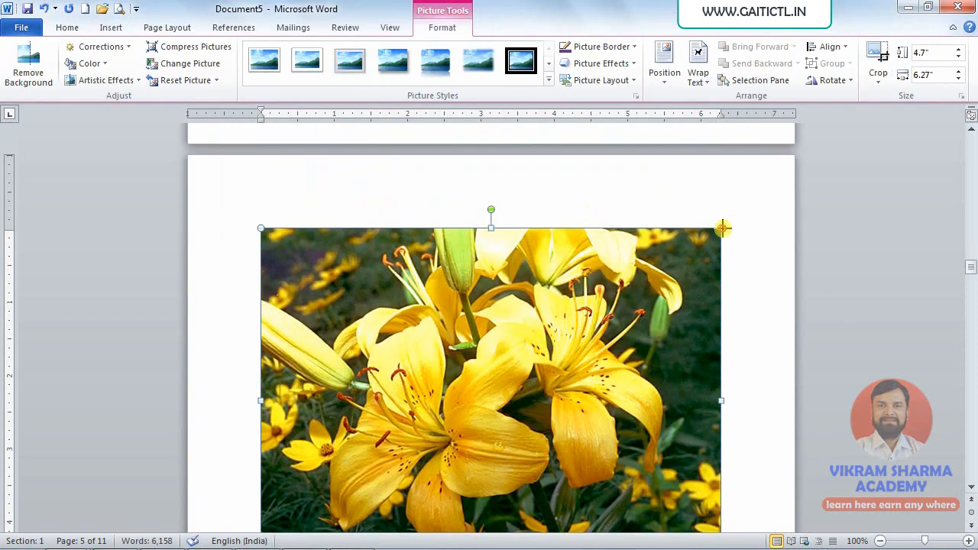
Shrink the flower picture to about 2.57" by 3.43" and add a blank line above it.
{"action": "left_click_drag", "start_coordinate": [720, 228], "coordinate": [443, 380]}
{"action": "scroll", "coordinate": [484, 282], "scroll_direction": "up", "scroll_amount": 11}
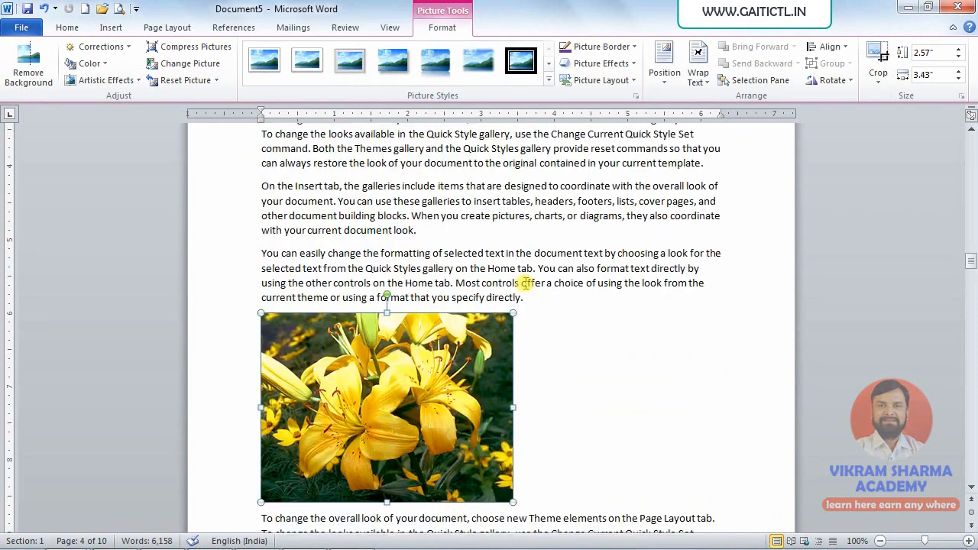
{"action": "left_click", "coordinate": [541, 303]}
{"action": "left_click", "coordinate": [525, 298]}
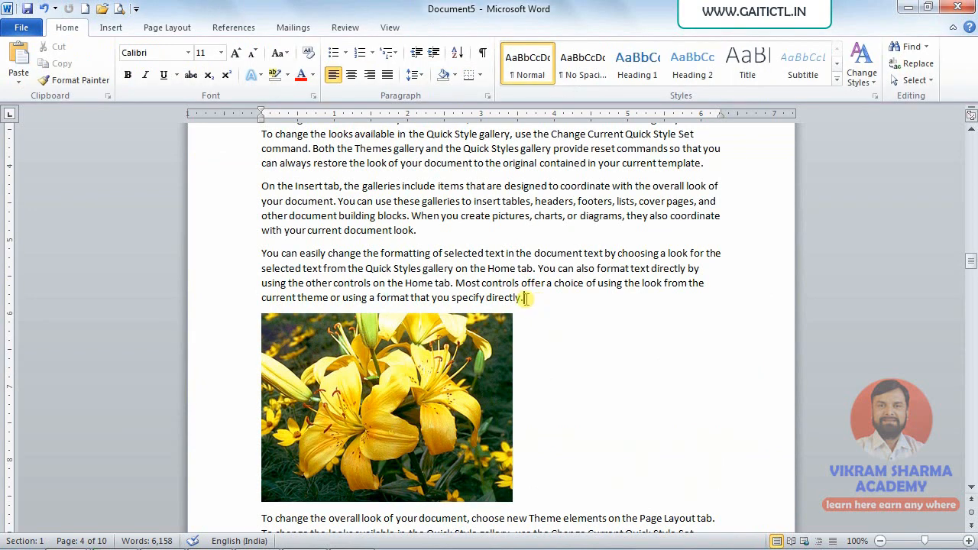
{"action": "key", "text": "Return"}
Add a bookmark named FLOWER to the yellow flower picture.
{"action": "left_click", "coordinate": [346, 363]}
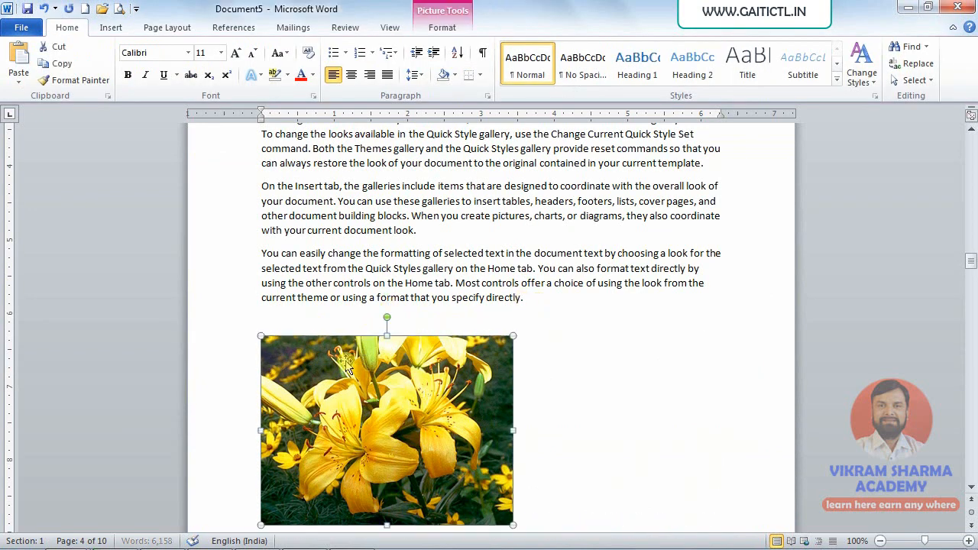
{"action": "left_click", "coordinate": [111, 27]}
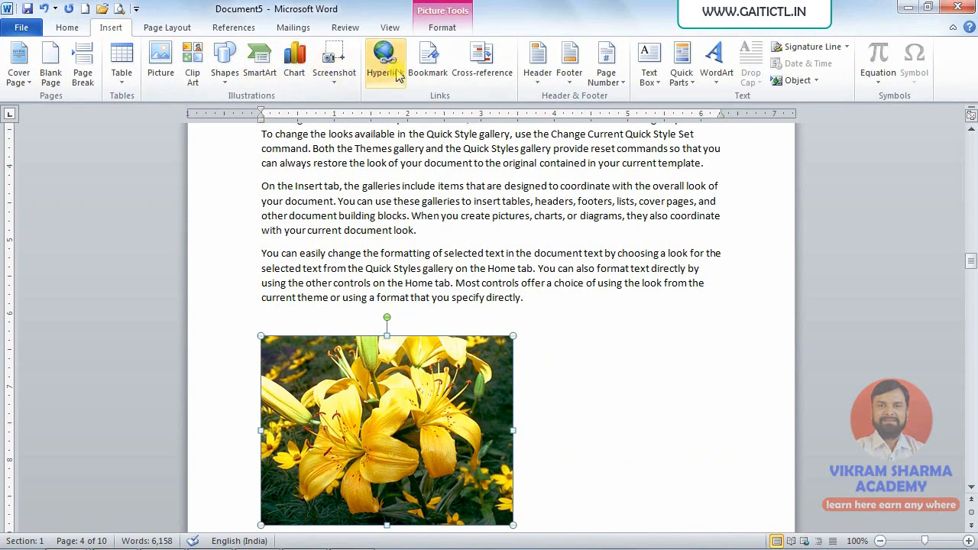
{"action": "left_click", "coordinate": [437, 68]}
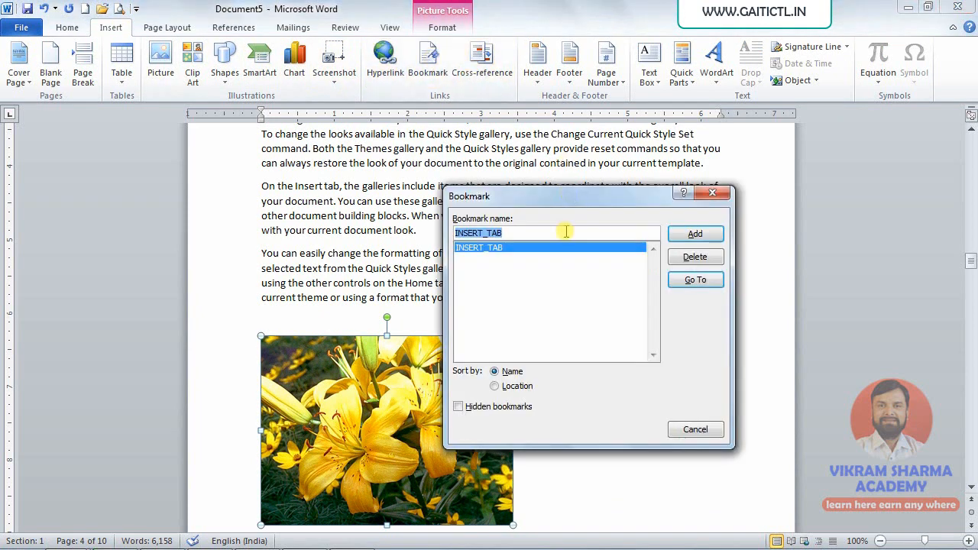
{"action": "type", "text": "FLOWER"}
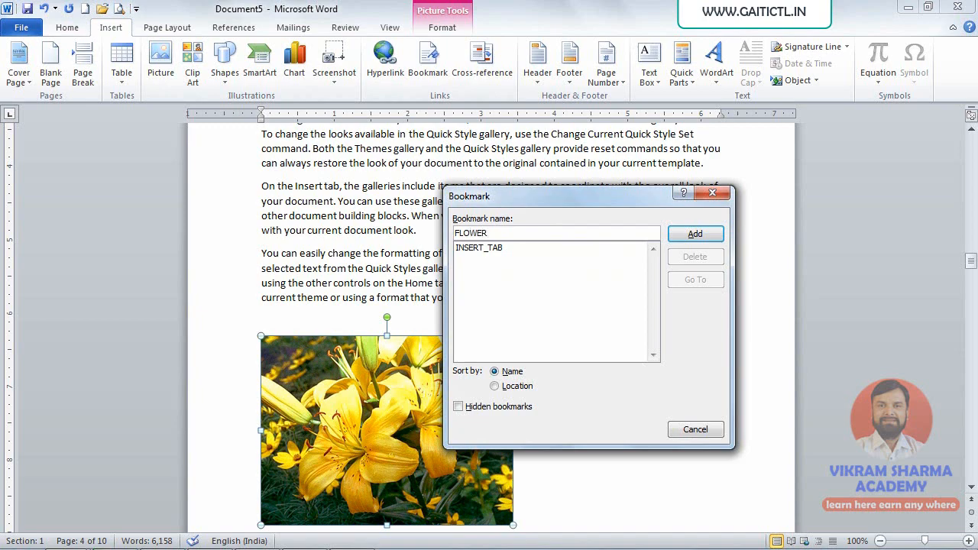
{"action": "left_click", "coordinate": [695, 234]}
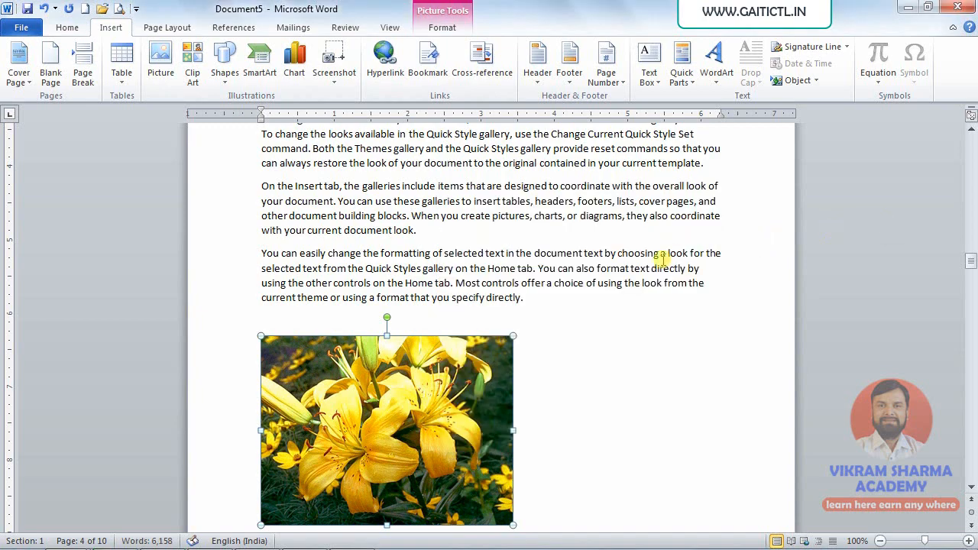
Insert a table of 4 columns and 5 rows on a new line after a "You can easily change the formatting" paragraph on page 7.
{"action": "scroll", "coordinate": [635, 389], "scroll_direction": "down", "scroll_amount": 15}
{"action": "scroll", "coordinate": [637, 391], "scroll_direction": "down", "scroll_amount": 20}
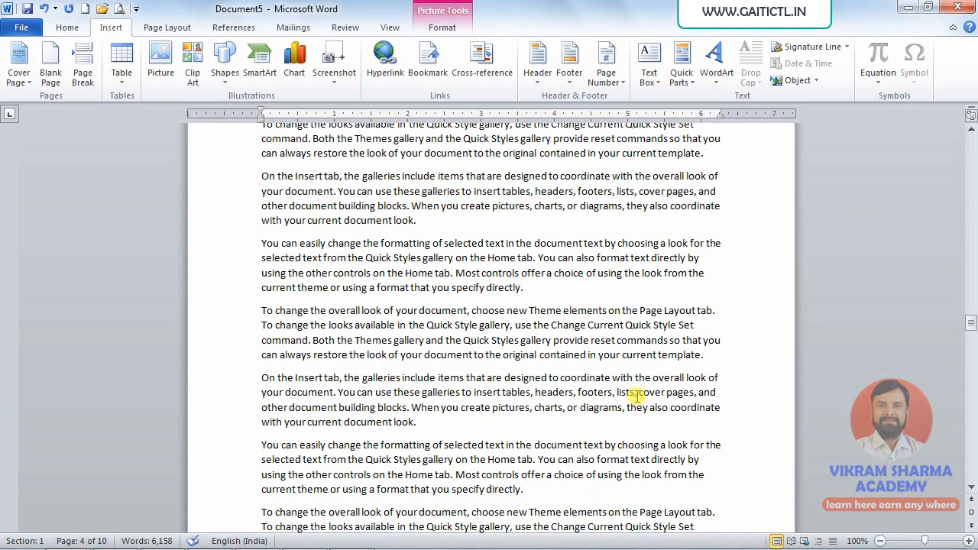
{"action": "left_click", "coordinate": [538, 243]}
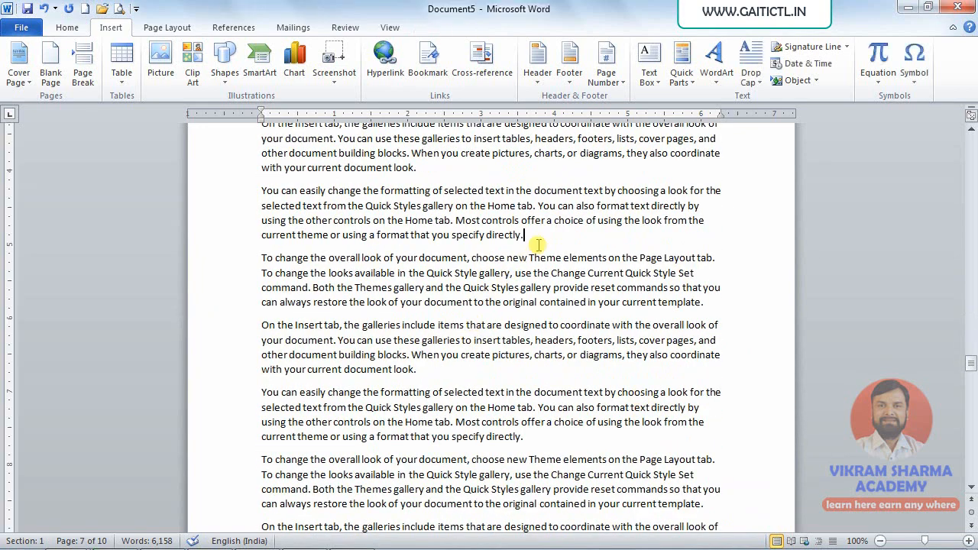
{"action": "key", "text": "Return"}
{"action": "key", "text": "Return"}
{"action": "key", "text": "Up"}
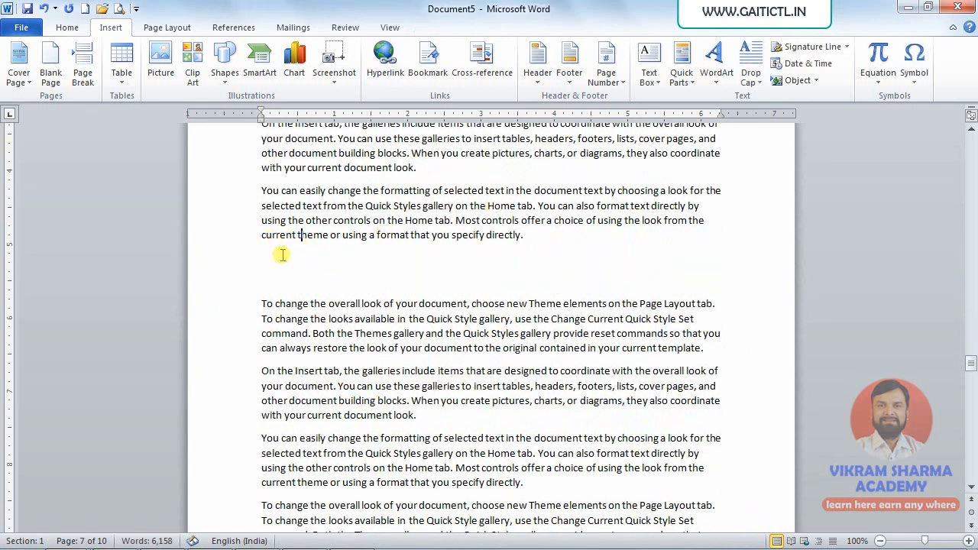
{"action": "left_click", "coordinate": [123, 71]}
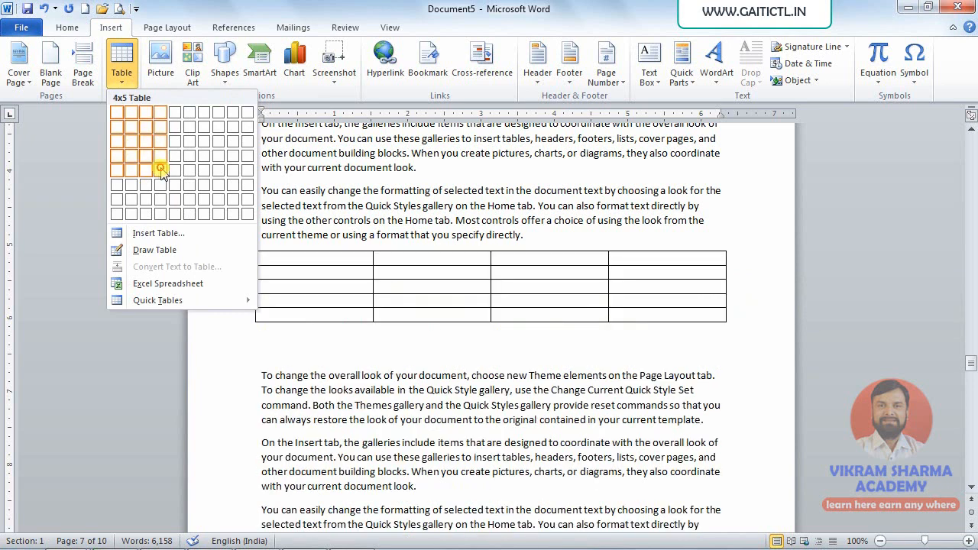
{"action": "left_click", "coordinate": [164, 172]}
Add a bookmark named TABLE for the whole table on page 7.
{"action": "left_click", "coordinate": [250, 246]}
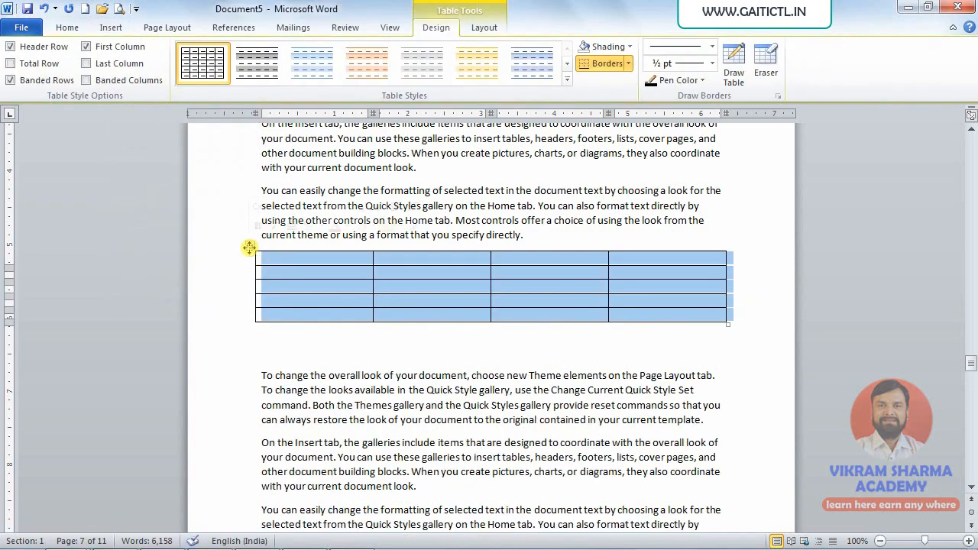
{"action": "left_click", "coordinate": [111, 28]}
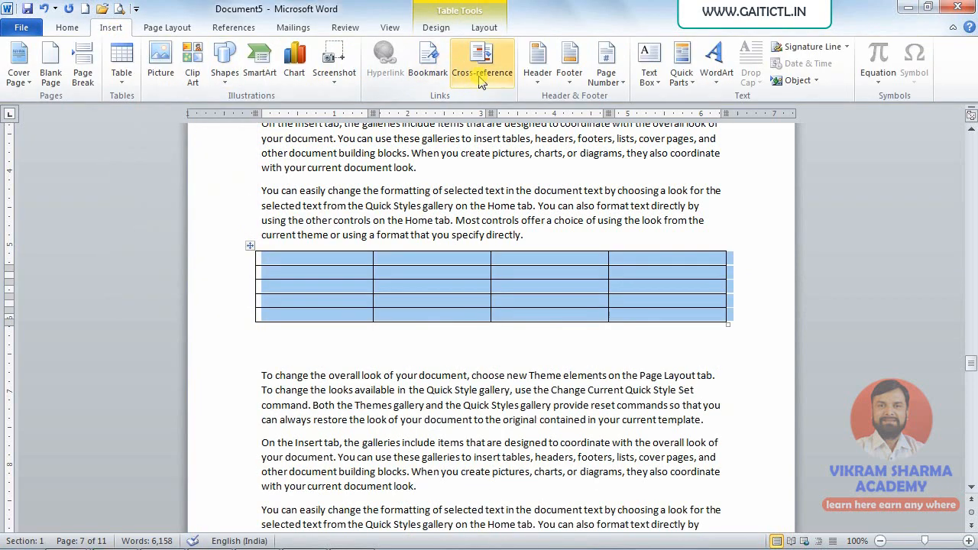
{"action": "left_click", "coordinate": [433, 77]}
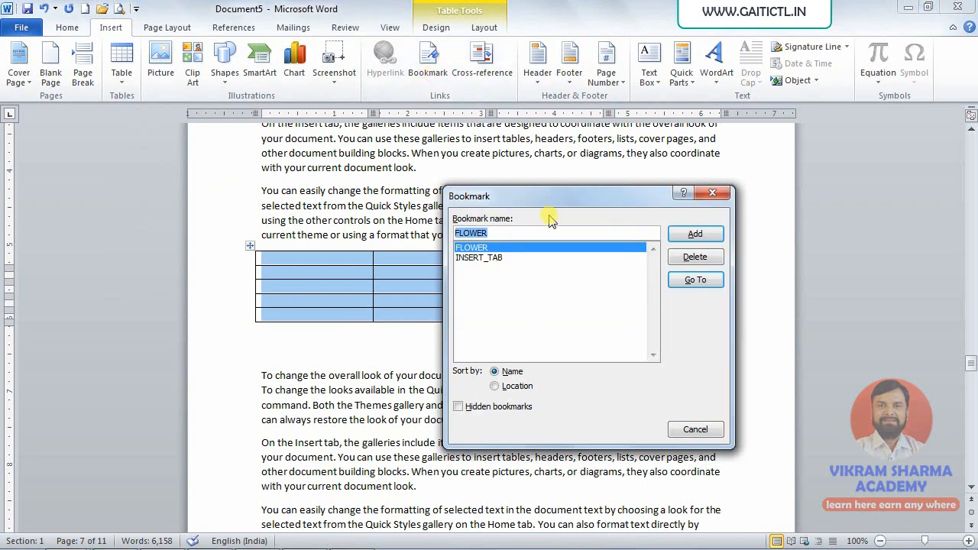
{"action": "type", "text": "TABLE"}
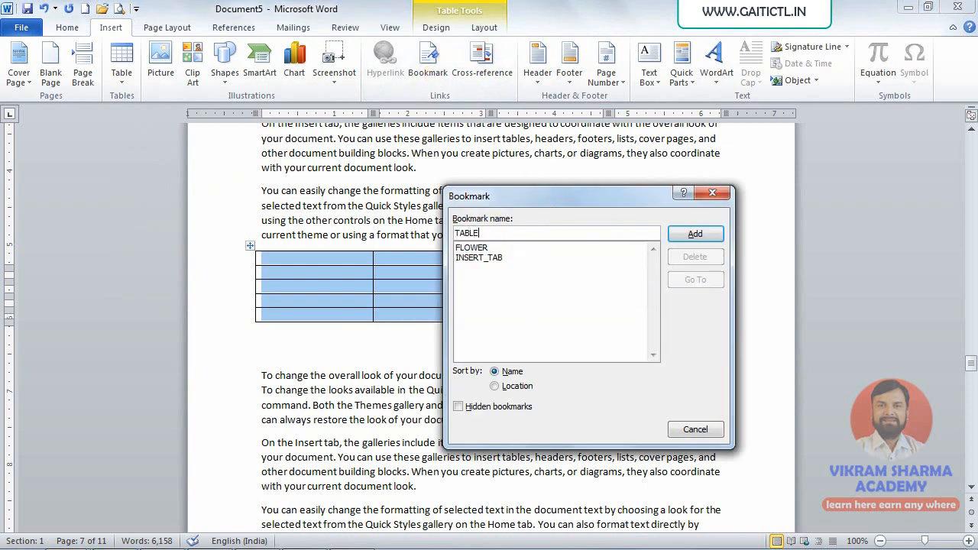
{"action": "left_click", "coordinate": [695, 234]}
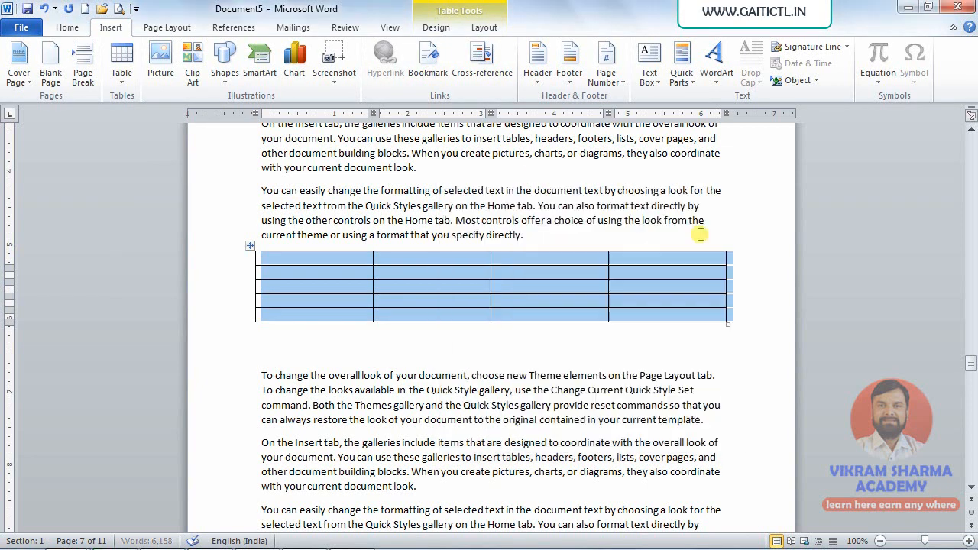
Add a bookmark named Most_Controls for a sentence beginning "Most controls offer a choice" on page 9.
{"action": "scroll", "coordinate": [535, 384], "scroll_direction": "down", "scroll_amount": 5}
{"action": "scroll", "coordinate": [499, 384], "scroll_direction": "down", "scroll_amount": 8}
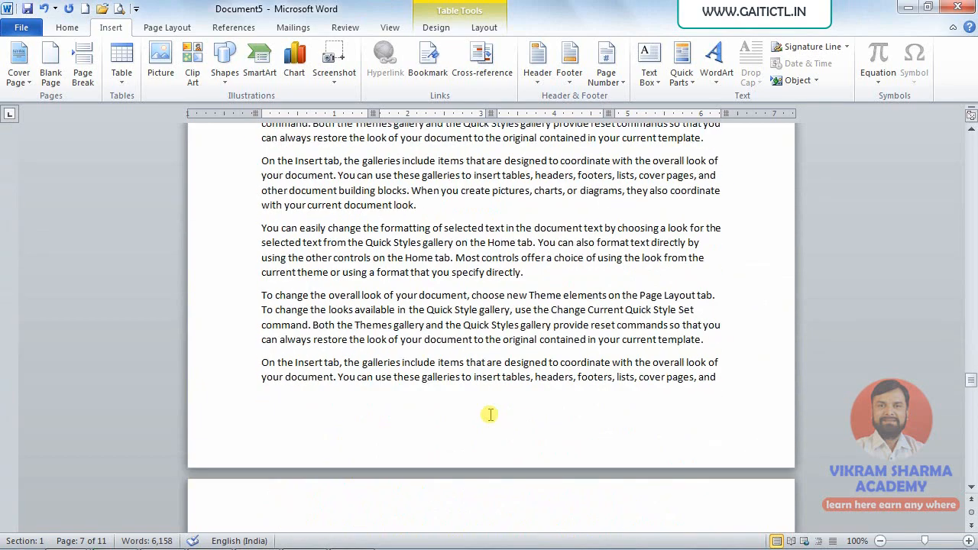
{"action": "left_click", "coordinate": [526, 440]}
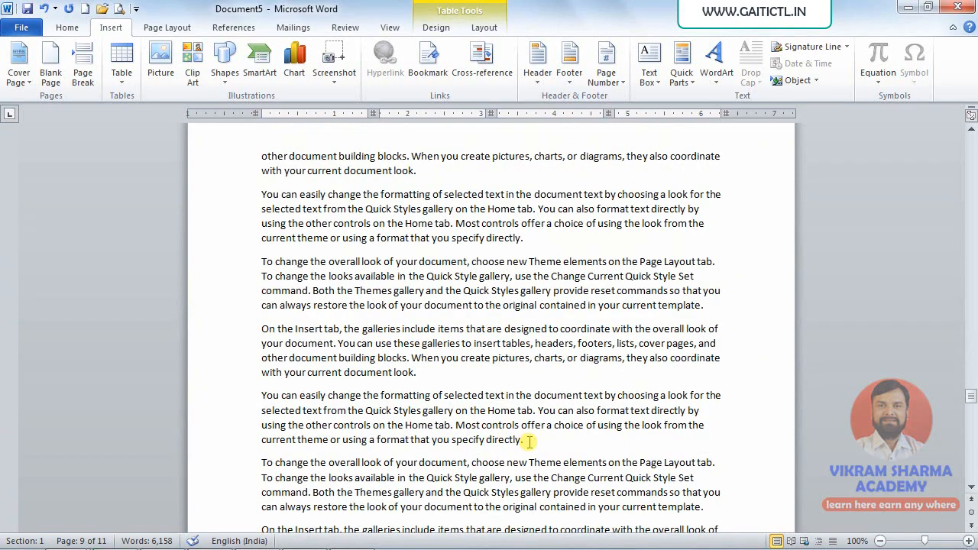
{"action": "left_click_drag", "start_coordinate": [456, 425], "coordinate": [523, 439]}
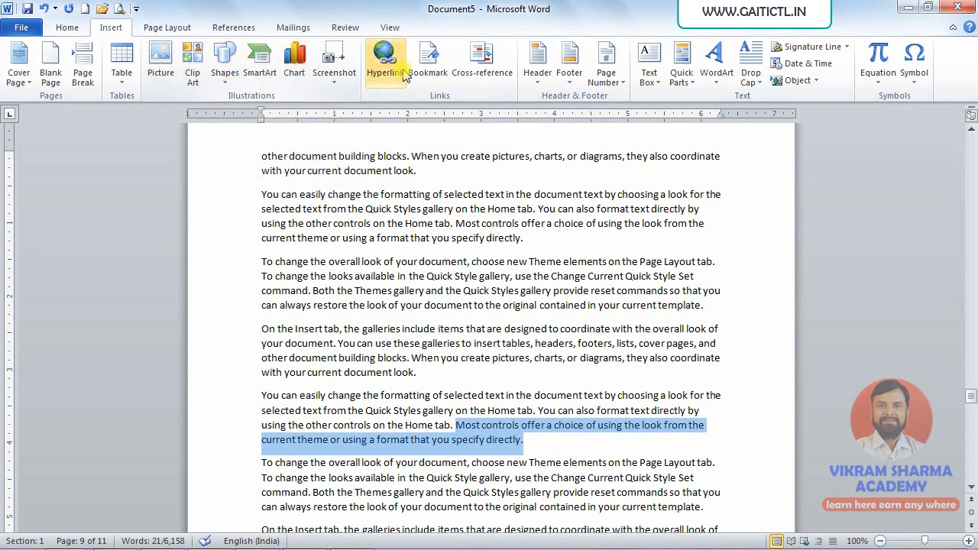
{"action": "left_click", "coordinate": [430, 67]}
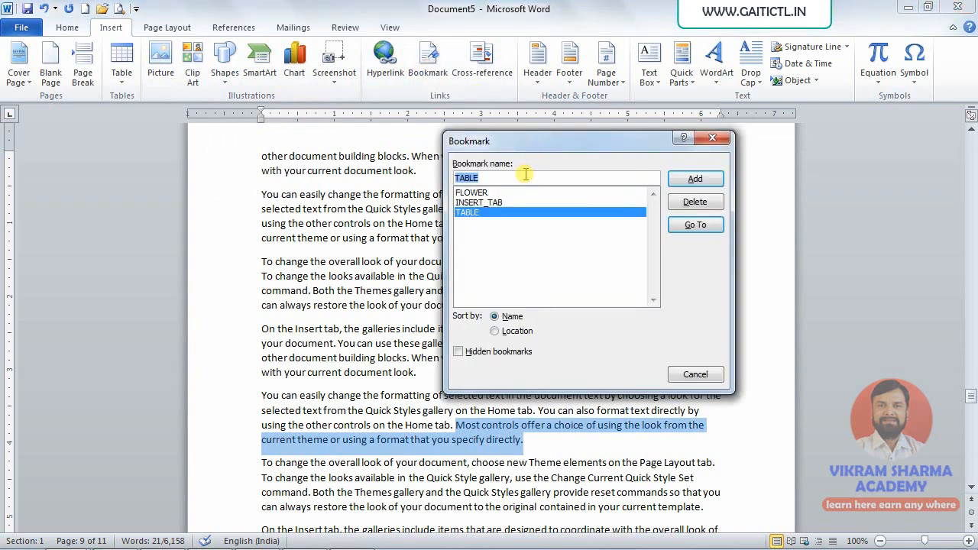
{"action": "type", "text": "m"}
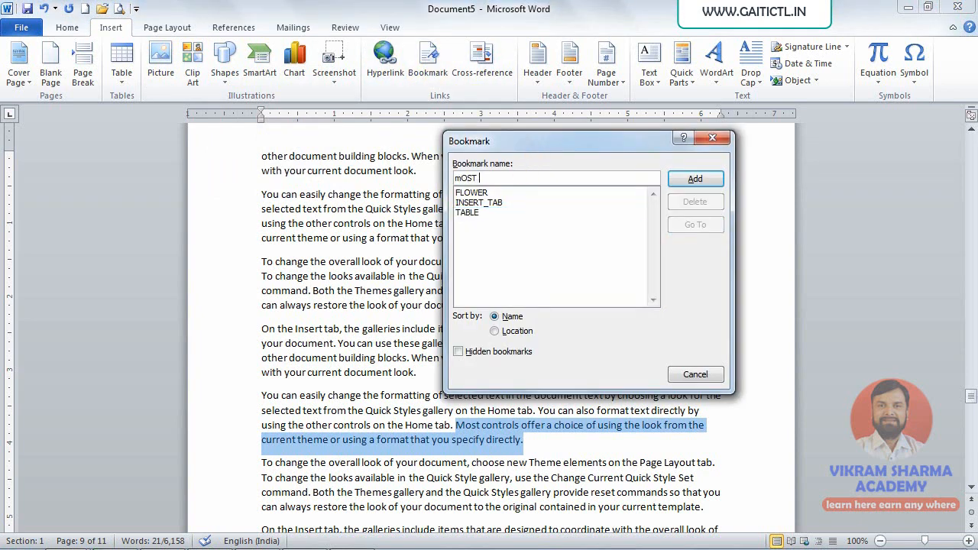
{"action": "type", "text": "OST"}
{"action": "key", "text": "BackSpace"}
{"action": "key", "text": "BackSpace"}
{"action": "key", "text": "BackSpace"}
{"action": "key", "text": "BackSpace"}
{"action": "key", "text": "Caps_Lock"}
{"action": "type", "text": "Most Controls"}
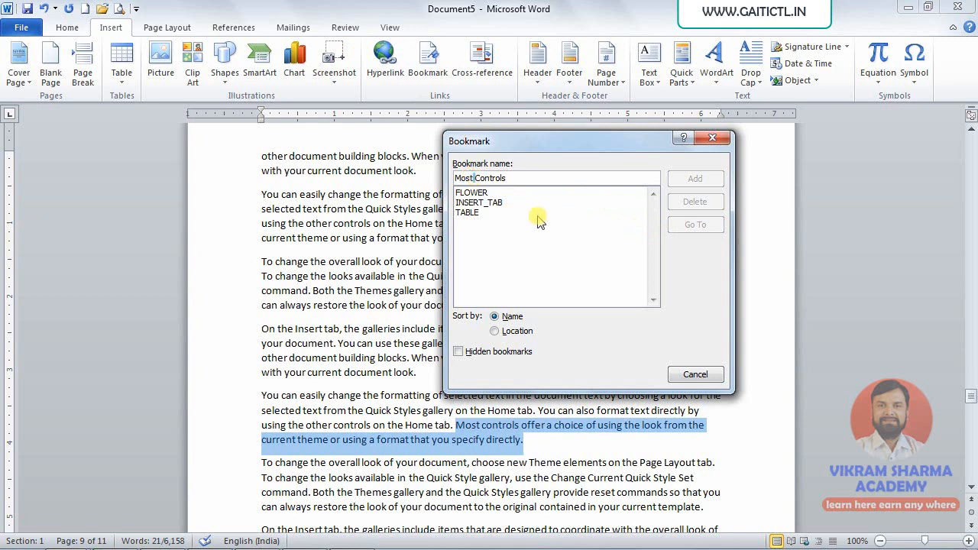
{"action": "key", "text": "Delete"}
{"action": "type", "text": "_"}
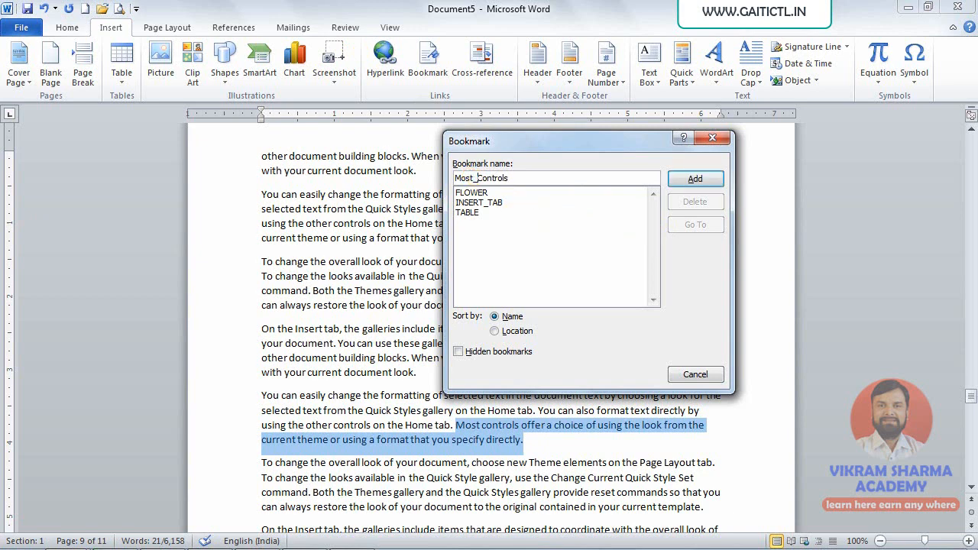
{"action": "left_click", "coordinate": [693, 179]}
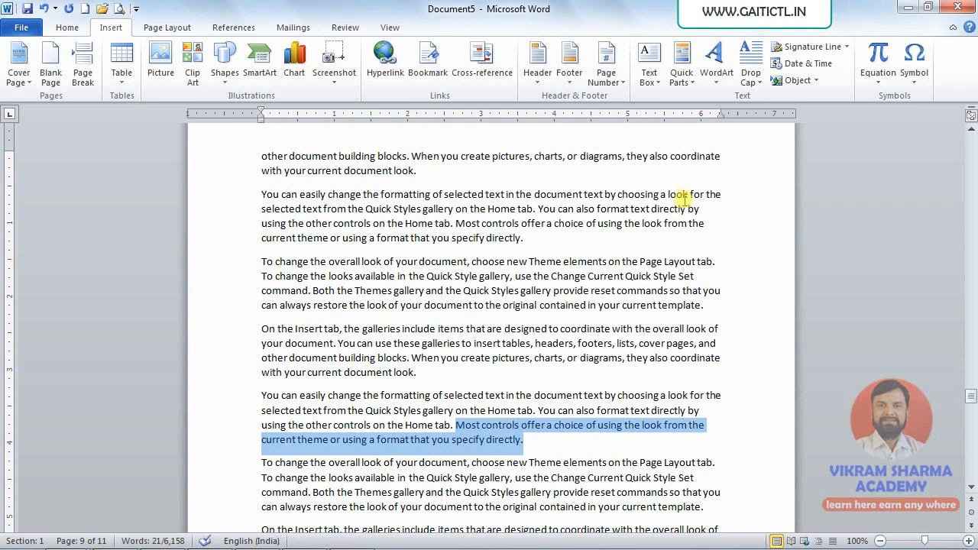
Place the cursor in the first paragraph on page 1 and jump to the FLOWER bookmark from there.
{"action": "left_click", "coordinate": [683, 196]}
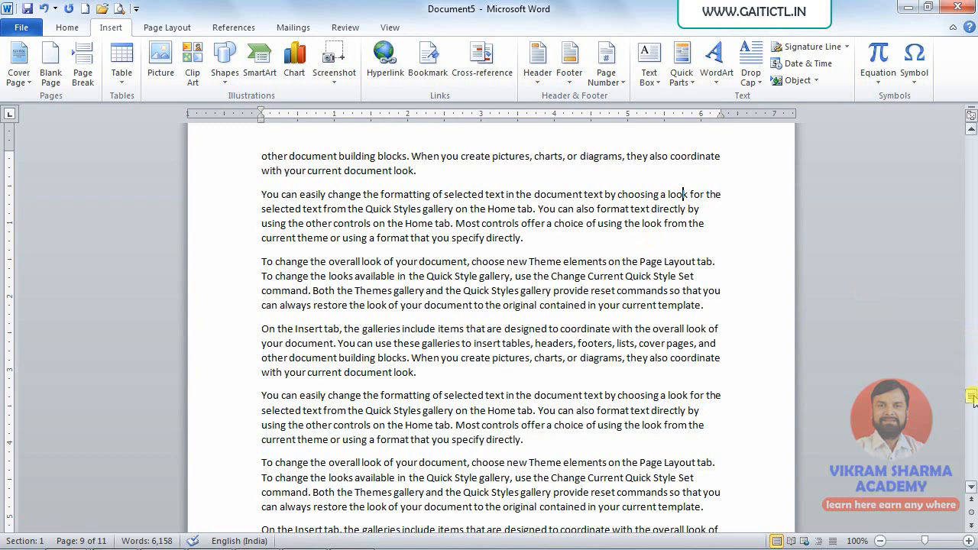
{"action": "left_click_drag", "start_coordinate": [972, 397], "coordinate": [974, 130]}
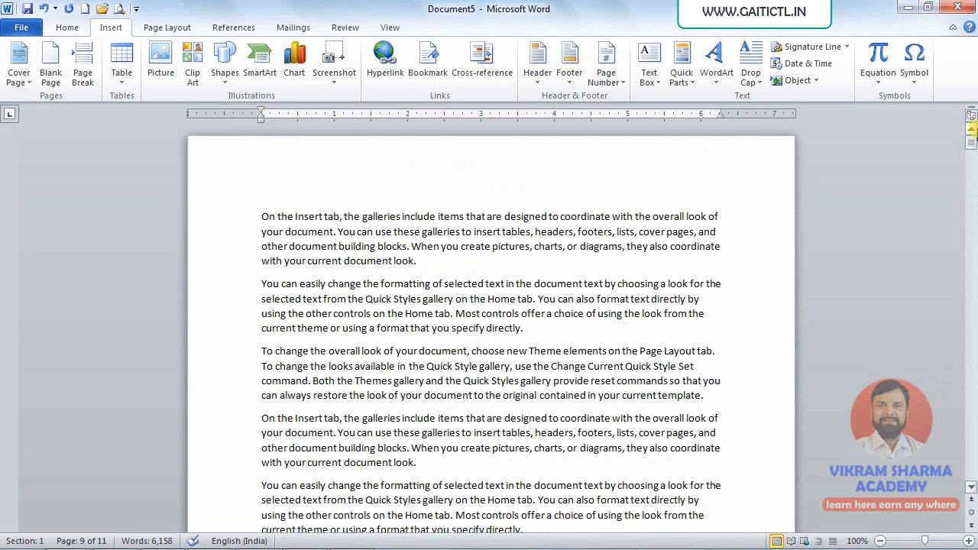
{"action": "left_click", "coordinate": [420, 266]}
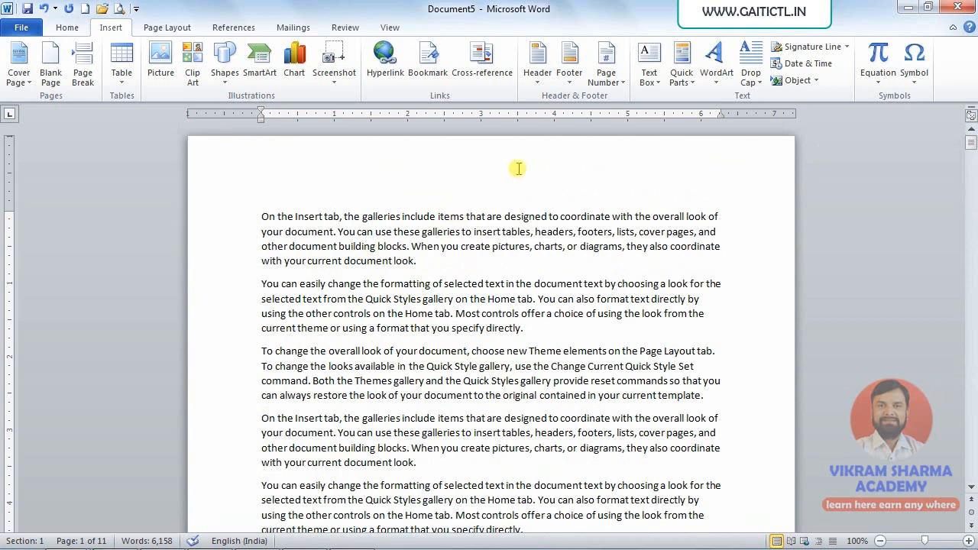
{"action": "left_click", "coordinate": [429, 75]}
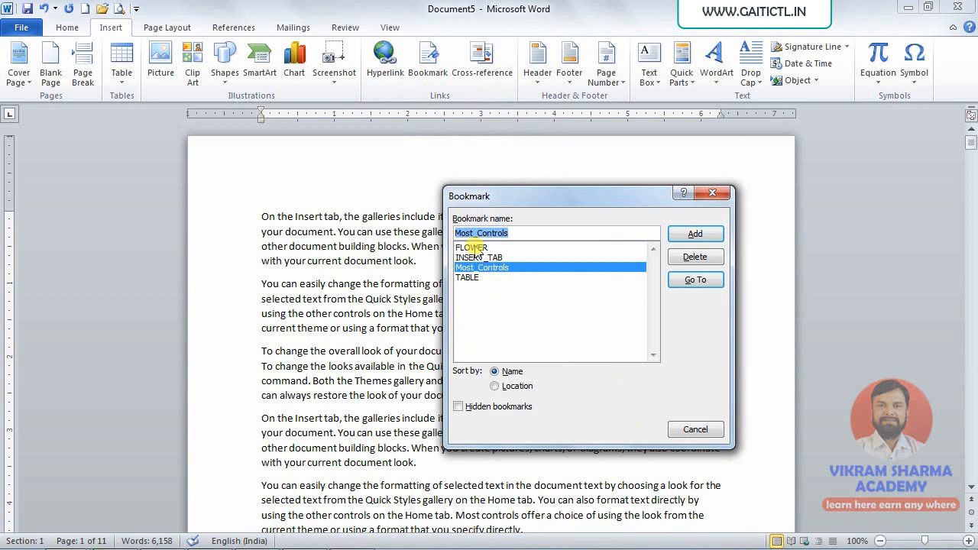
{"action": "left_click", "coordinate": [471, 248]}
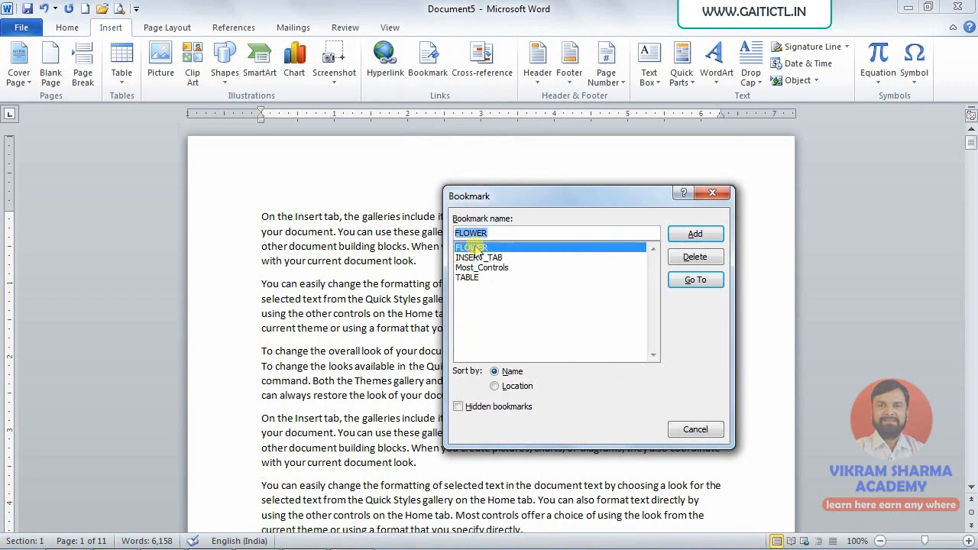
{"action": "left_click", "coordinate": [693, 281]}
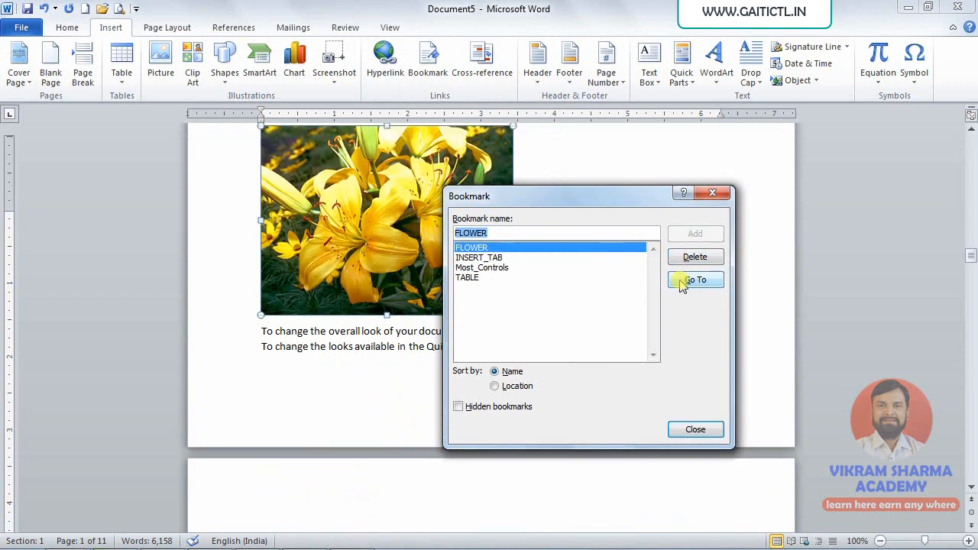
Jump to the TABLE, Most_Controls and INSERT_TAB bookmarks one after another.
{"action": "left_click", "coordinate": [471, 278]}
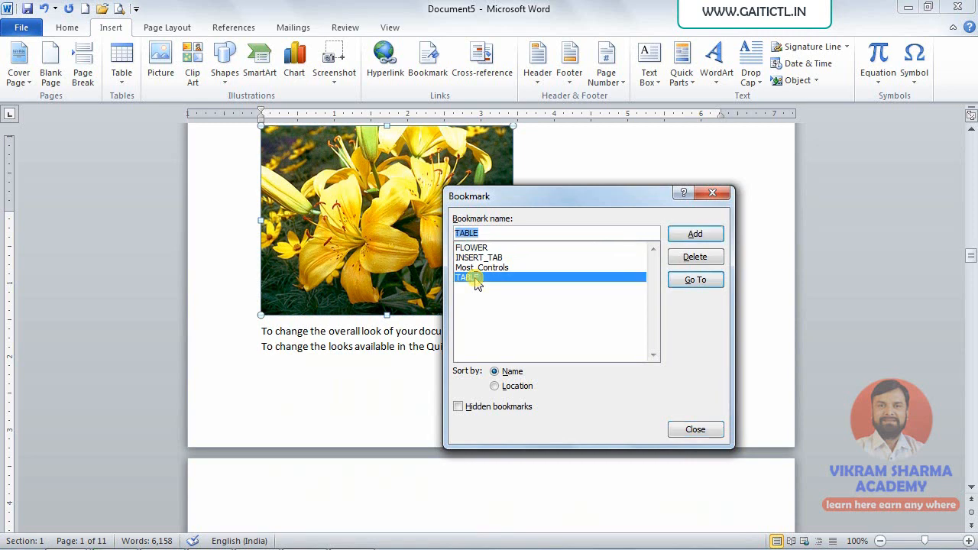
{"action": "left_click", "coordinate": [712, 282]}
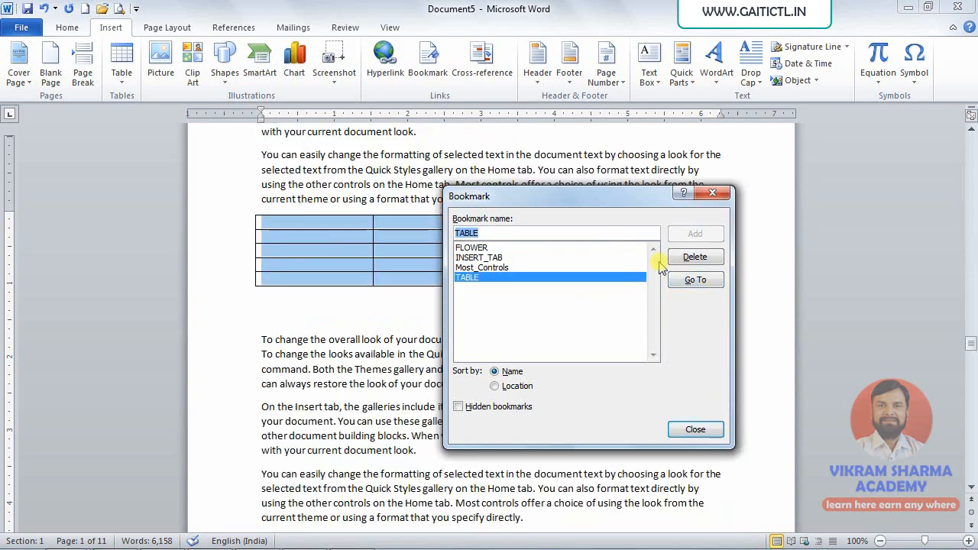
{"action": "left_click", "coordinate": [510, 267]}
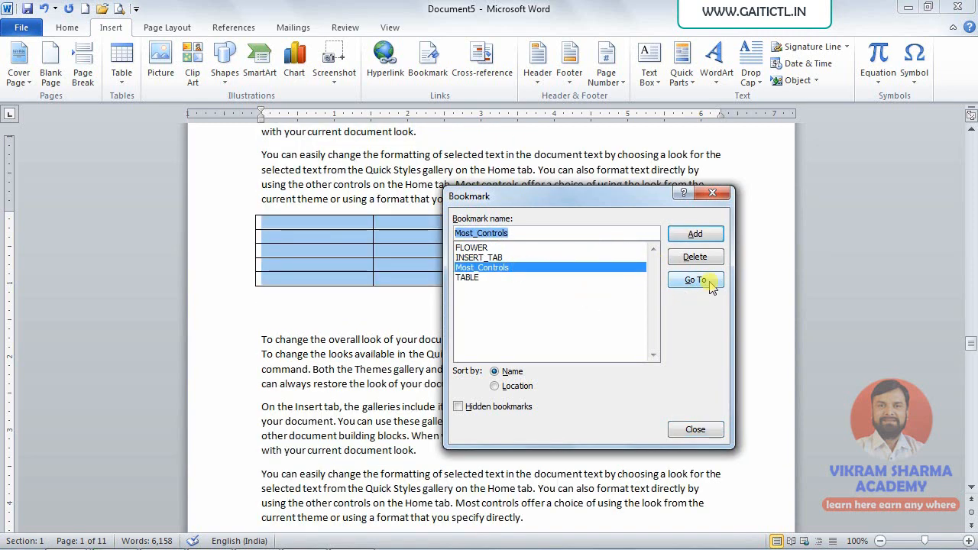
{"action": "left_click", "coordinate": [696, 281]}
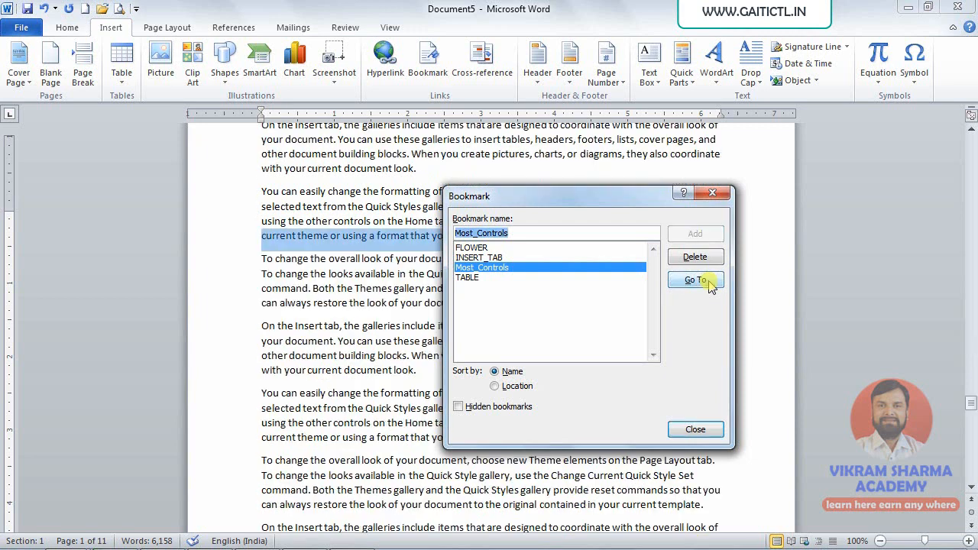
{"action": "left_click", "coordinate": [492, 259]}
{"action": "left_click", "coordinate": [697, 281]}
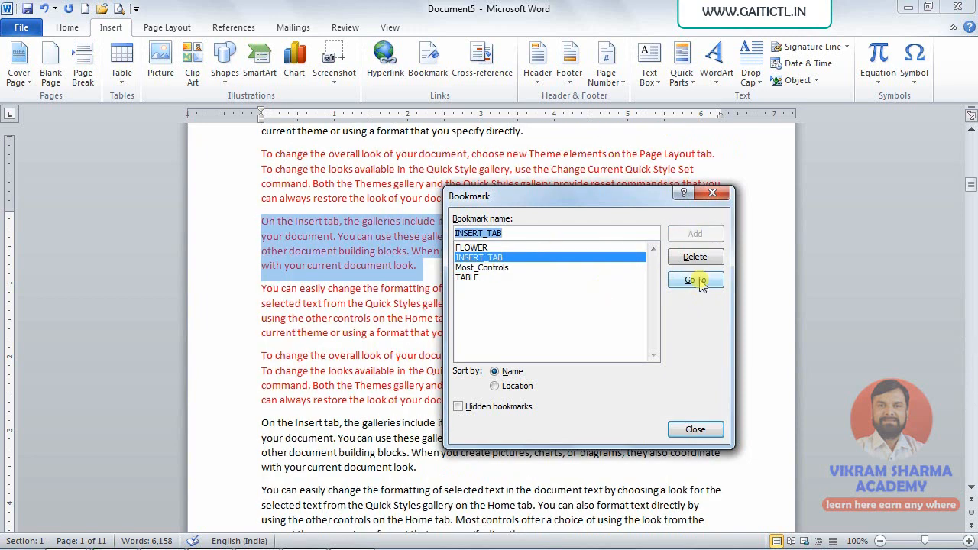
Go back to the FLOWER bookmark and close the Bookmark dialog.
{"action": "left_click", "coordinate": [507, 249]}
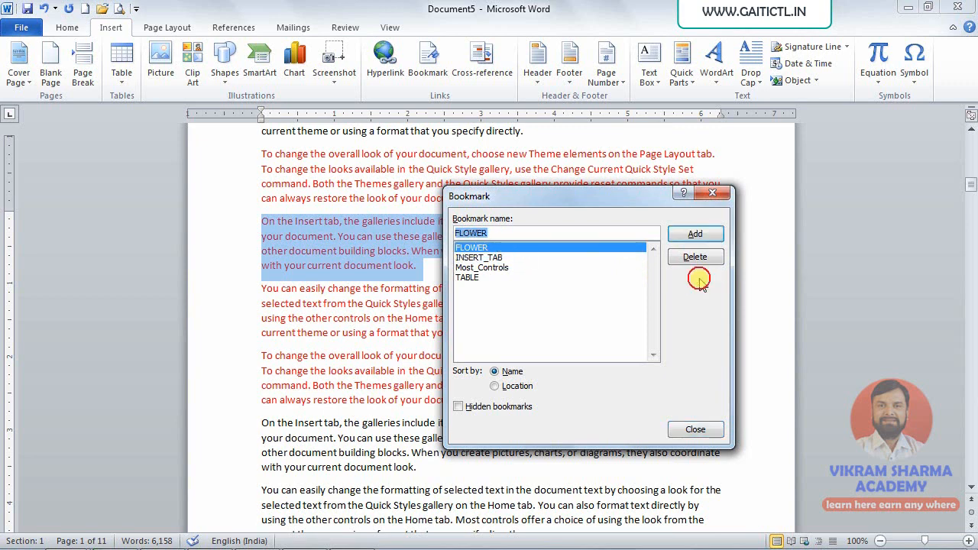
{"action": "left_click", "coordinate": [697, 280]}
{"action": "left_click", "coordinate": [696, 429]}
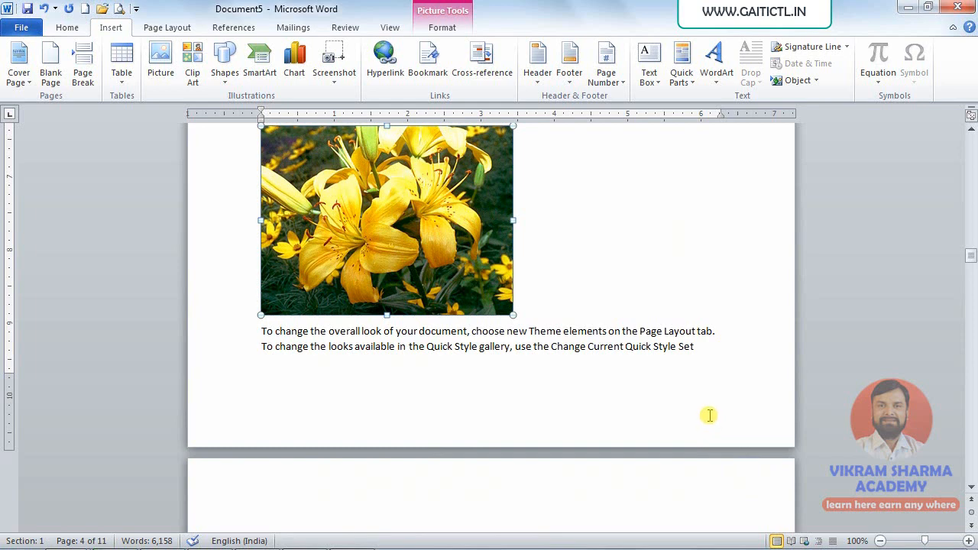
Place the cursor after the paragraph above the flower picture and use Go To to jump to the INSERT_TAB bookmark.
{"action": "scroll", "coordinate": [713, 411], "scroll_direction": "up", "scroll_amount": 3}
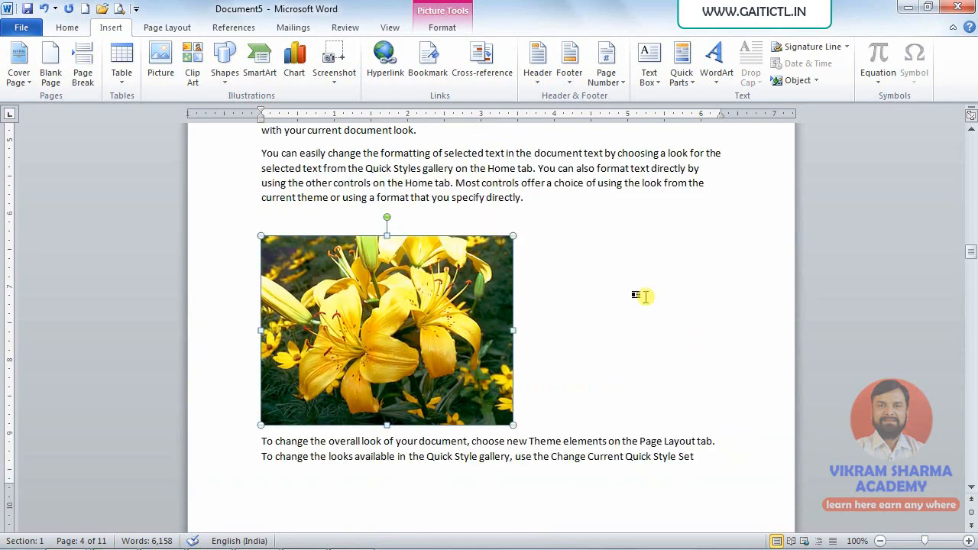
{"action": "left_click", "coordinate": [538, 193]}
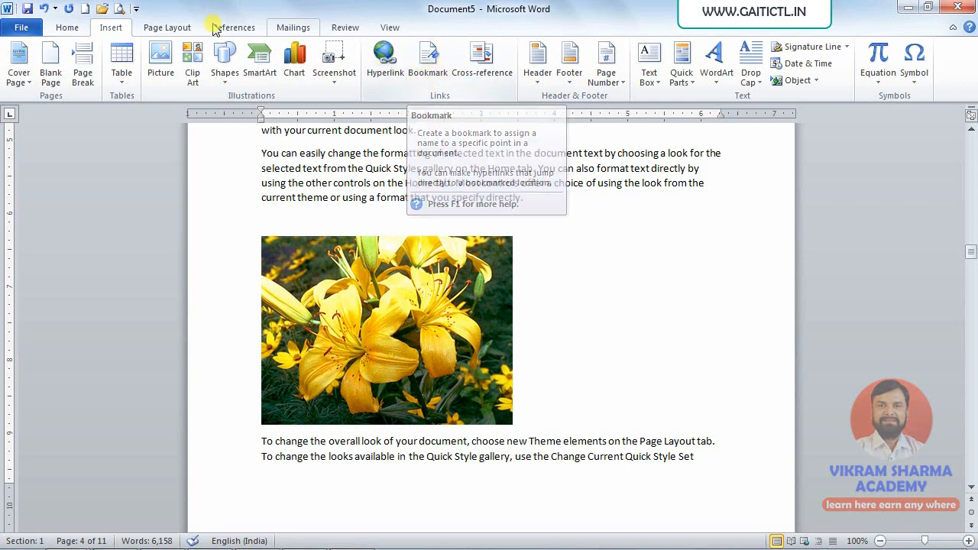
{"action": "left_click", "coordinate": [67, 28]}
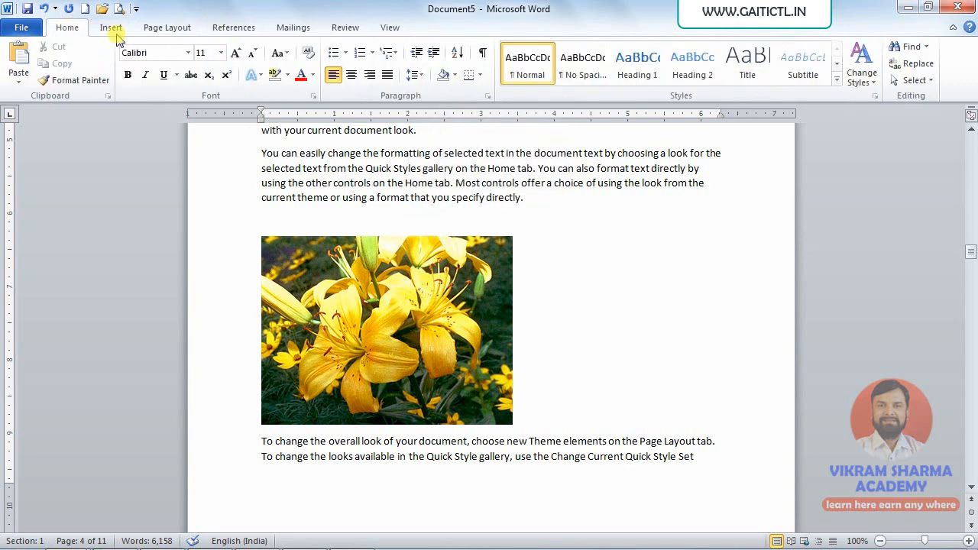
{"action": "left_click", "coordinate": [924, 46]}
{"action": "left_click", "coordinate": [904, 98]}
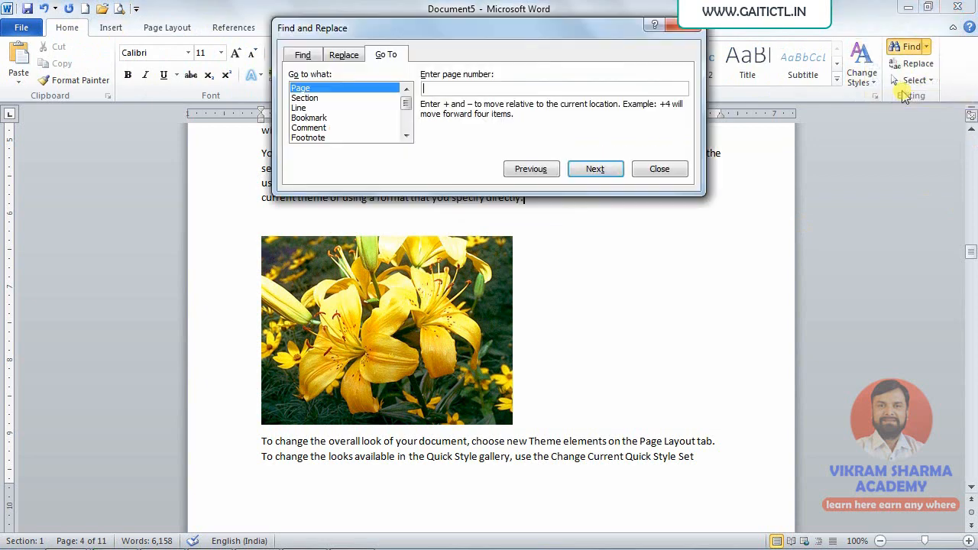
{"action": "left_click", "coordinate": [323, 118]}
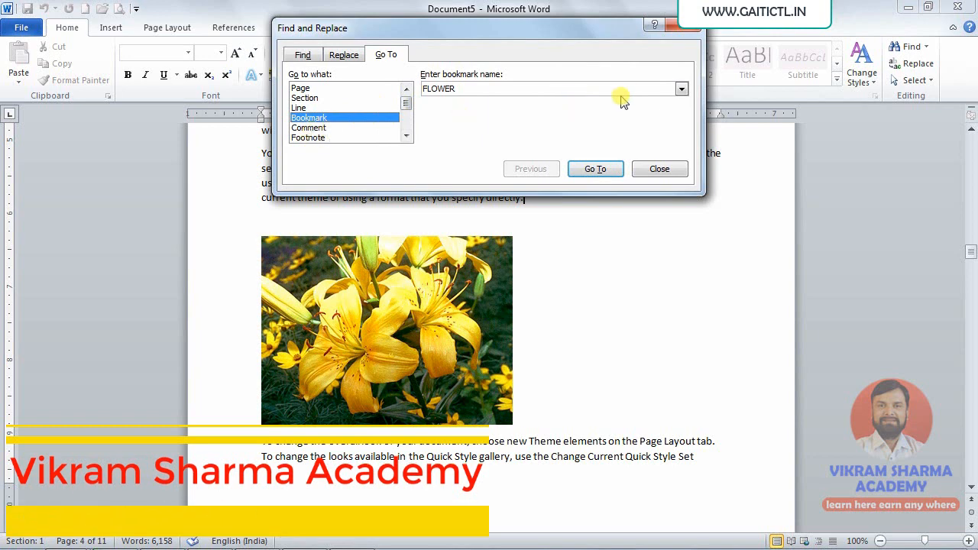
{"action": "left_click", "coordinate": [681, 90]}
{"action": "left_click", "coordinate": [681, 92]}
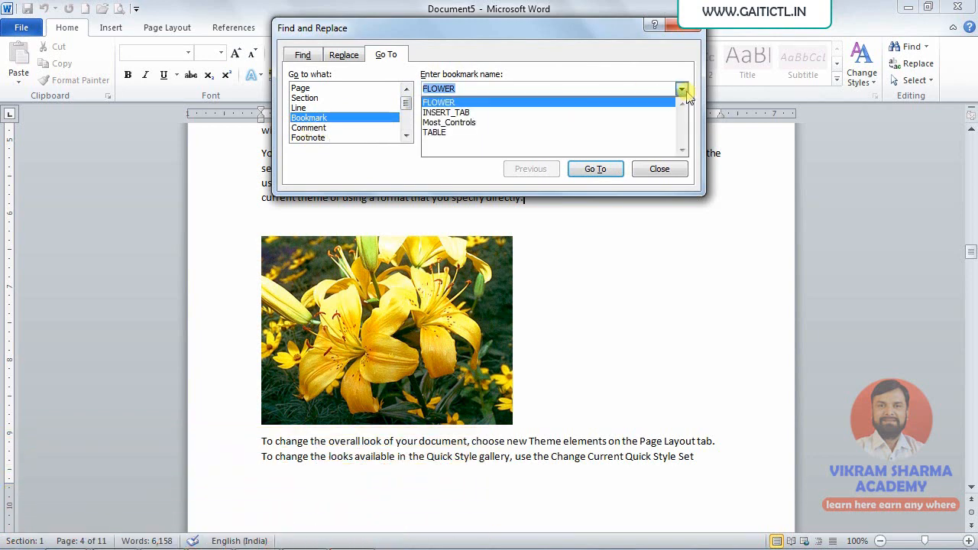
{"action": "left_click", "coordinate": [510, 113]}
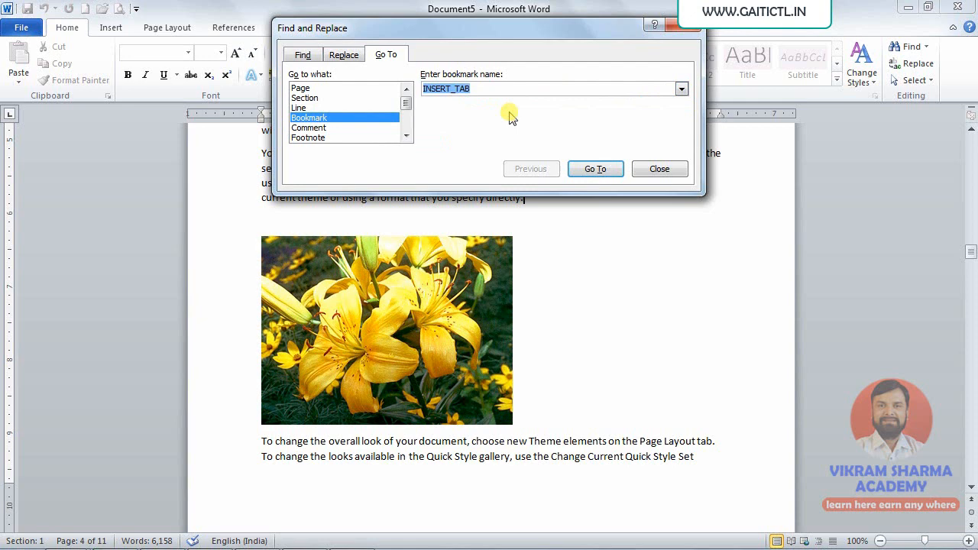
{"action": "left_click", "coordinate": [595, 169]}
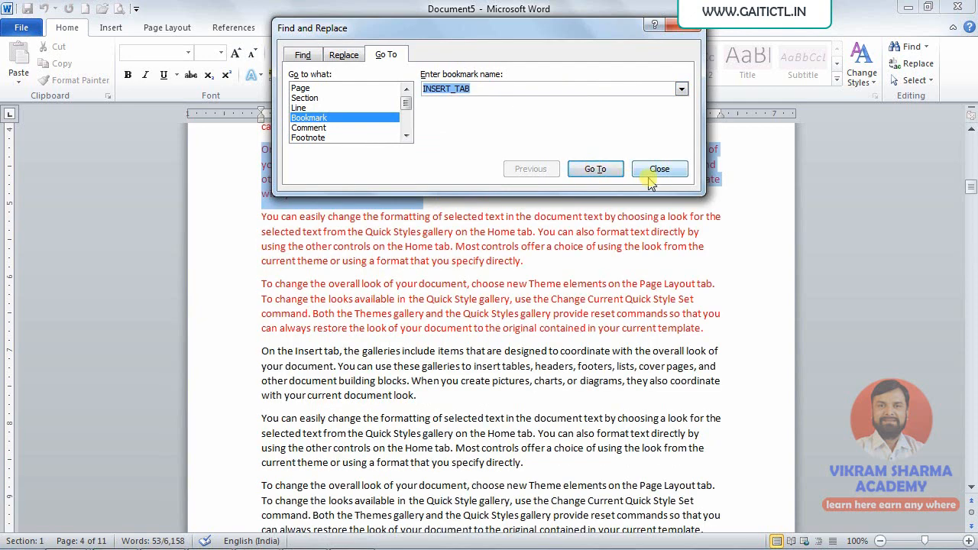
{"action": "left_click", "coordinate": [660, 170]}
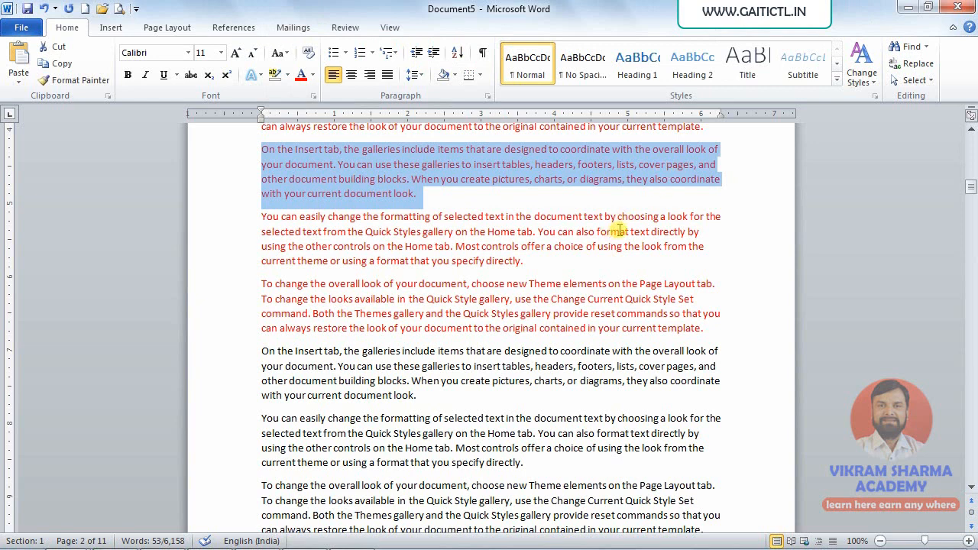
Use Go To again to jump to the TABLE bookmark and close the dialog.
{"action": "key", "text": "ctrl+g"}
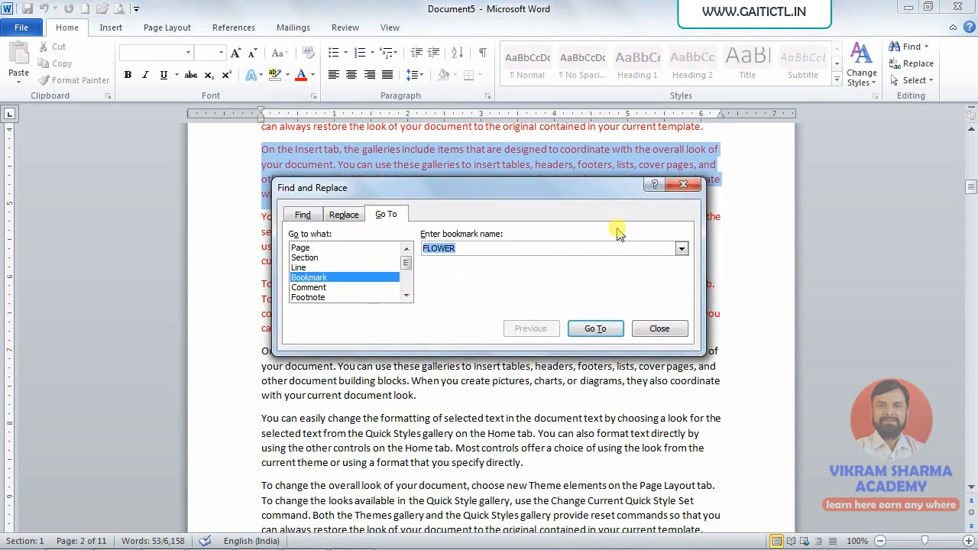
{"action": "left_click", "coordinate": [680, 249]}
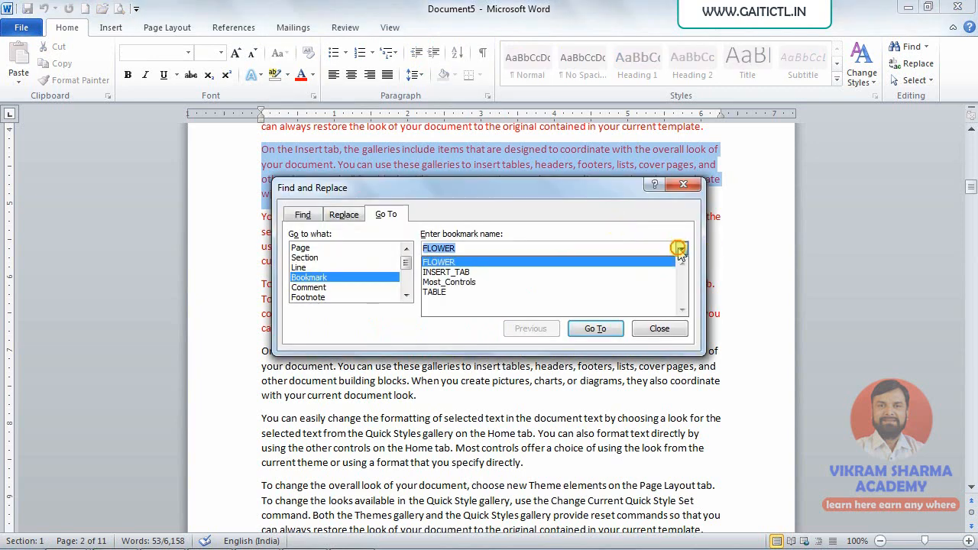
{"action": "left_click", "coordinate": [625, 292]}
{"action": "left_click", "coordinate": [616, 333]}
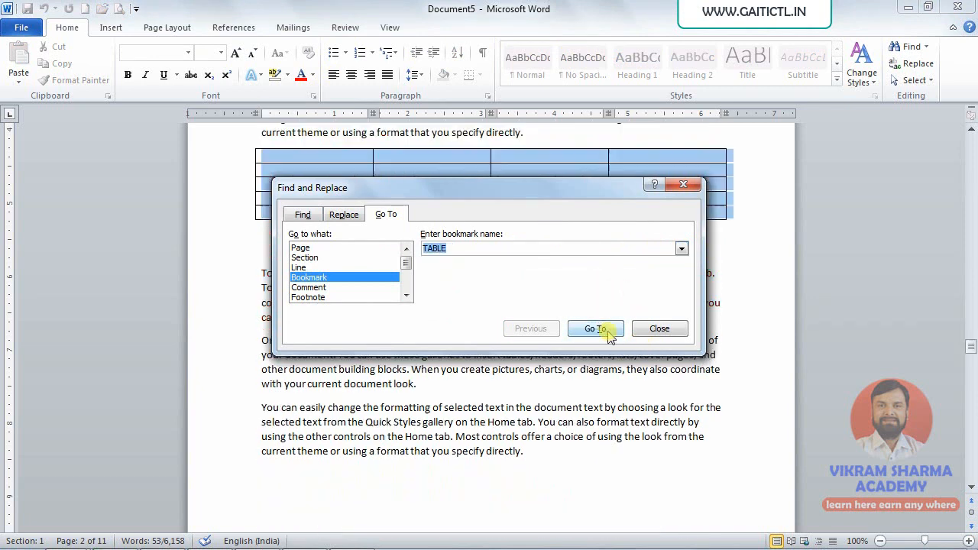
{"action": "left_click", "coordinate": [655, 327]}
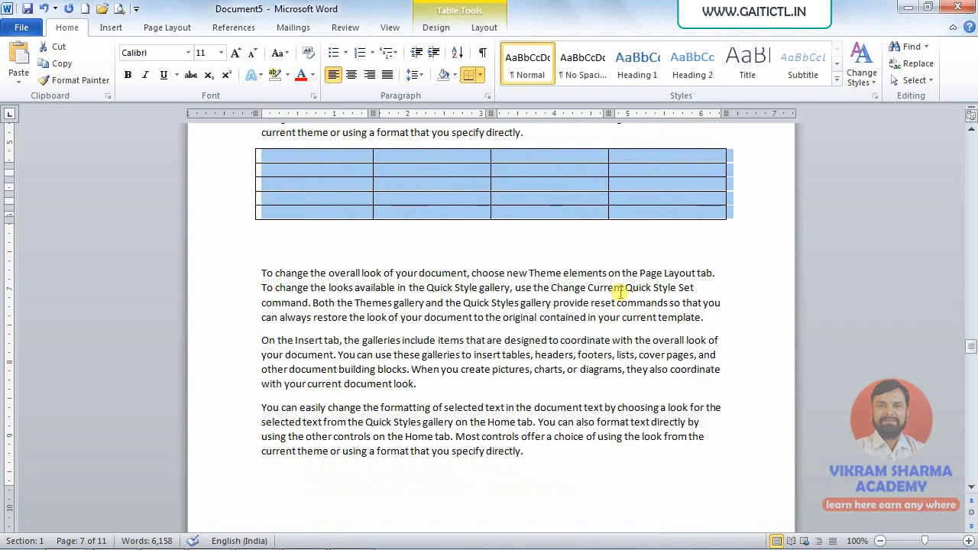
Place the cursor on the empty line below the table, select INSERT_TAB in the bookmark list and sort the list by location.
{"action": "left_click", "coordinate": [282, 241]}
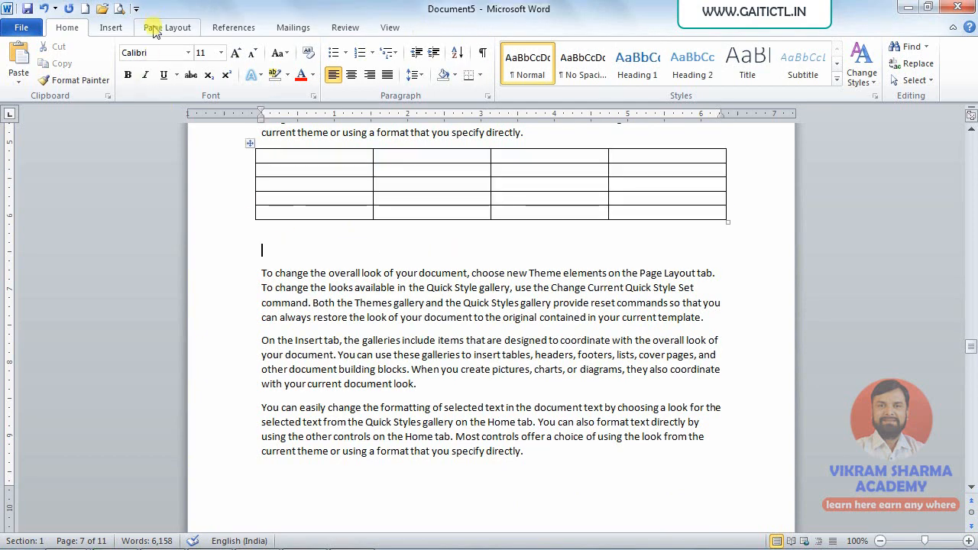
{"action": "left_click", "coordinate": [111, 30]}
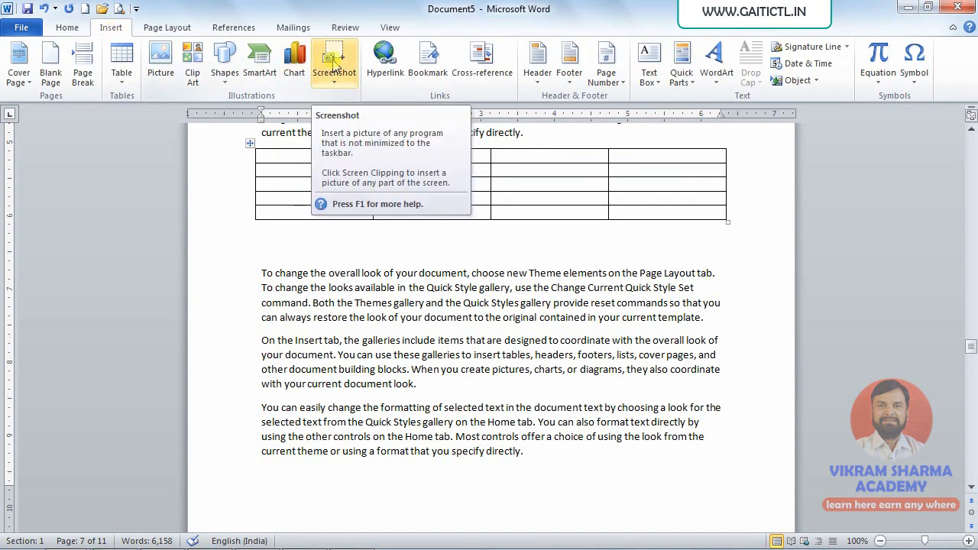
{"action": "left_click", "coordinate": [432, 73]}
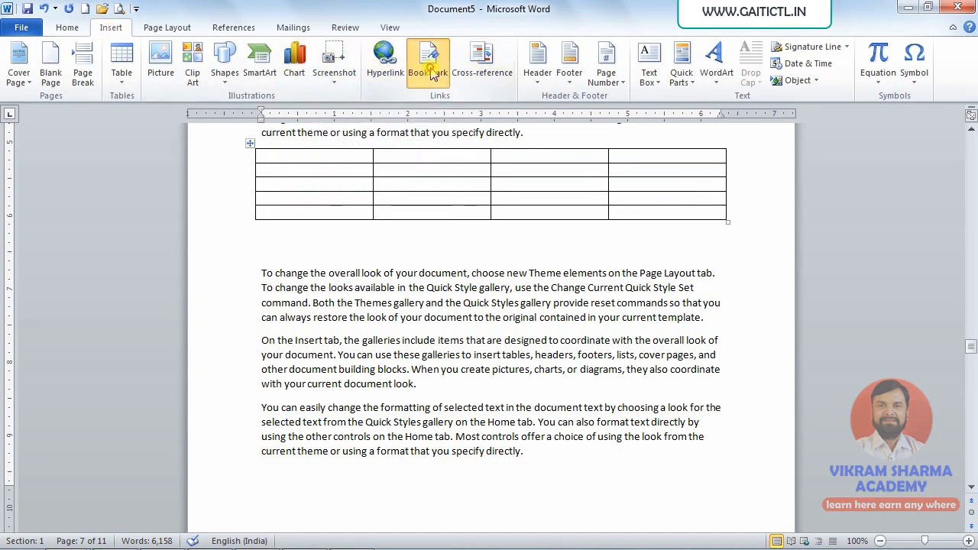
{"action": "left_click", "coordinate": [489, 258]}
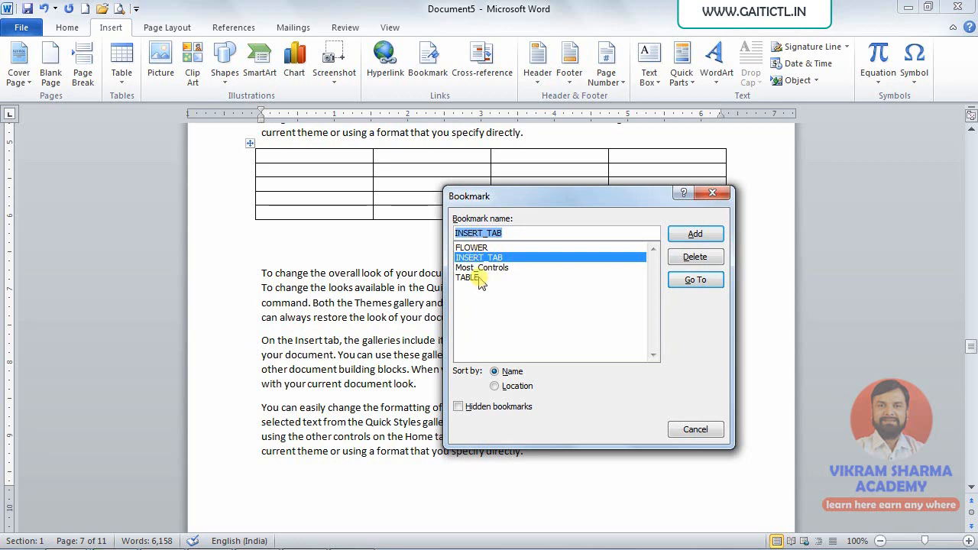
{"action": "left_click", "coordinate": [496, 386]}
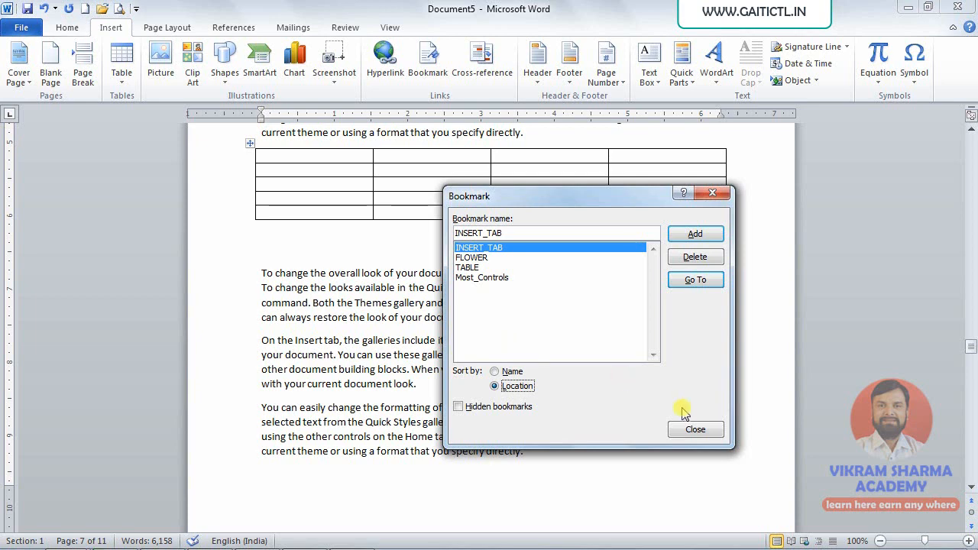
{"action": "left_click", "coordinate": [694, 430]}
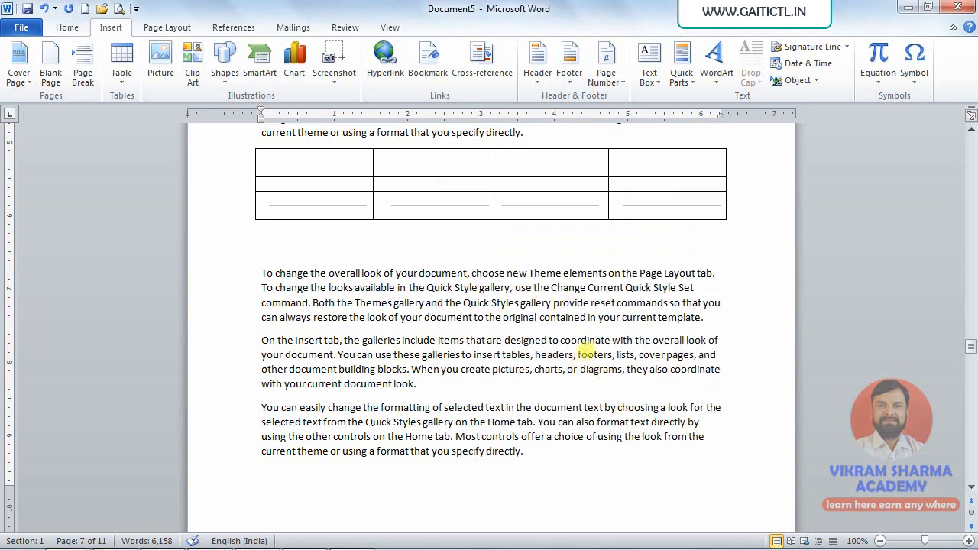